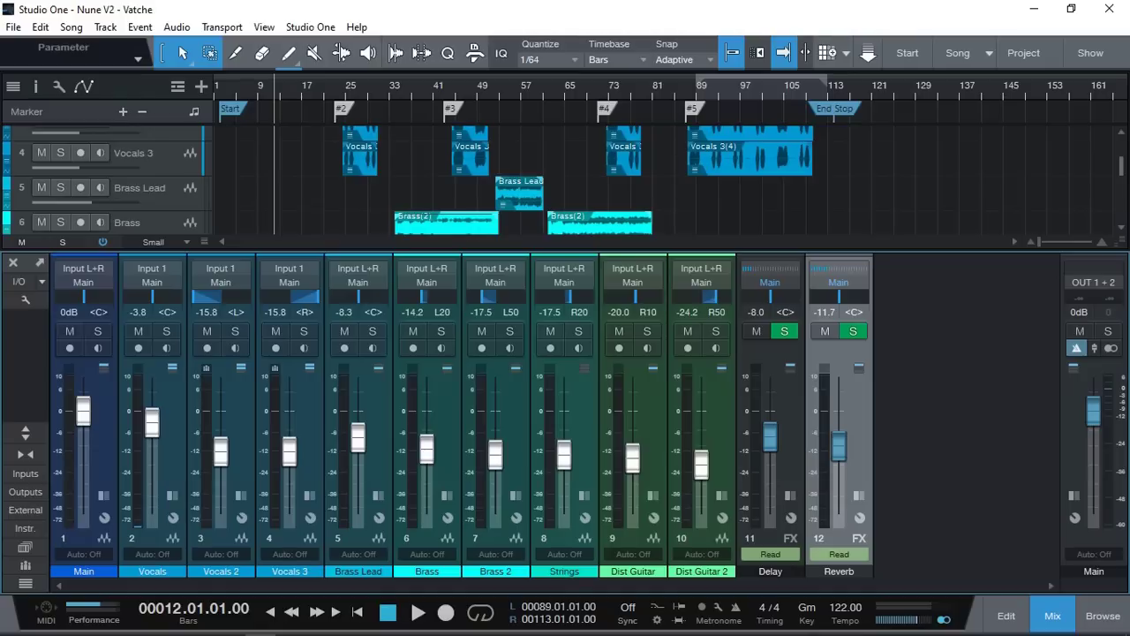
Step: Open the audio interface's own settings panel from Studio One's audio setup options
{"action": "left_click", "coordinate": [310, 27]}
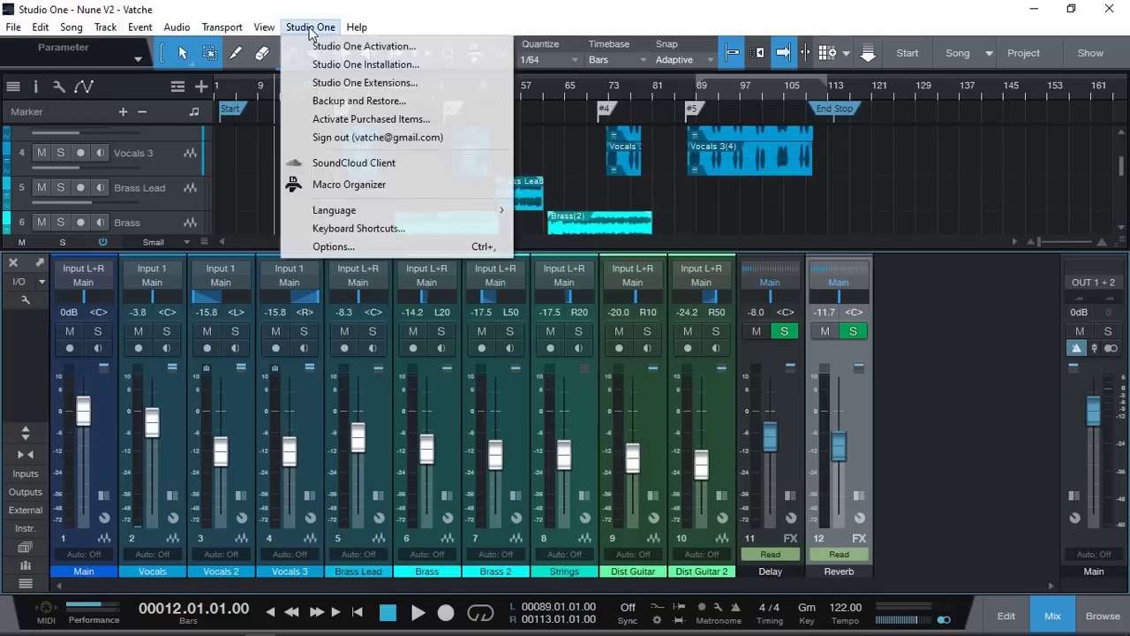
{"action": "left_click", "coordinate": [336, 248]}
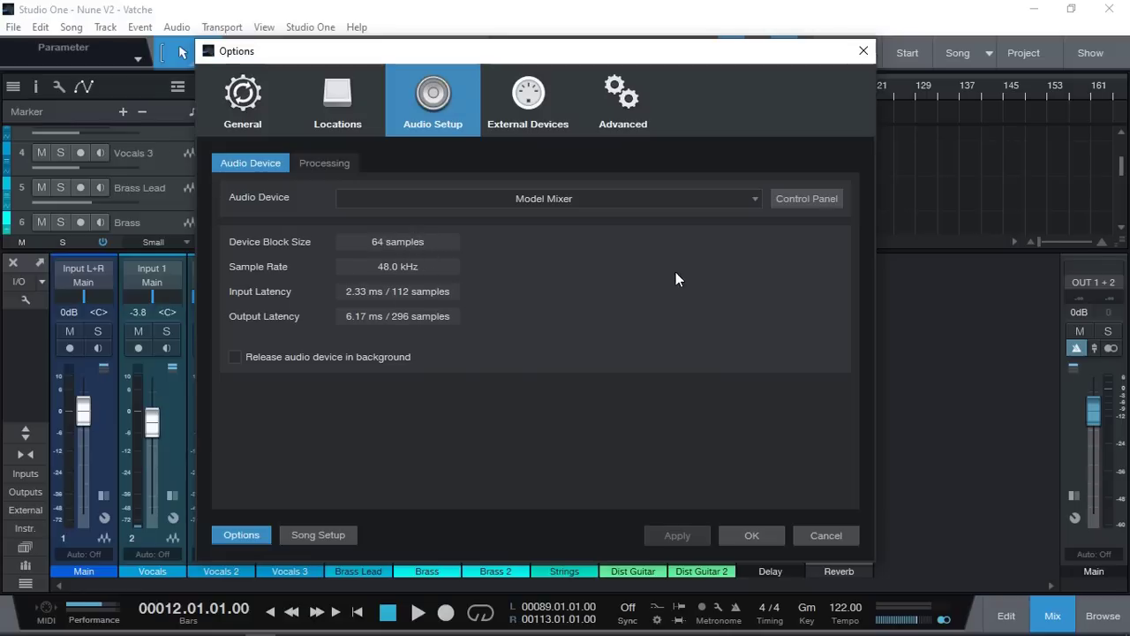
{"action": "left_click", "coordinate": [806, 198]}
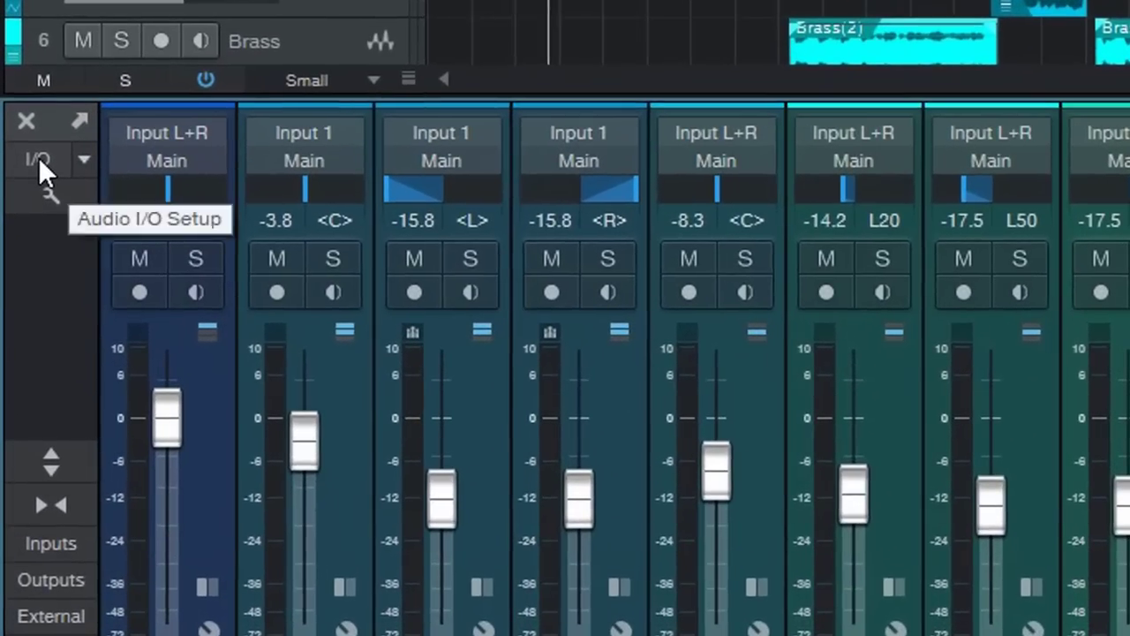
Step: Open the song's Audio I/O Setup and compare its input and output routing
{"action": "left_click", "coordinate": [39, 157]}
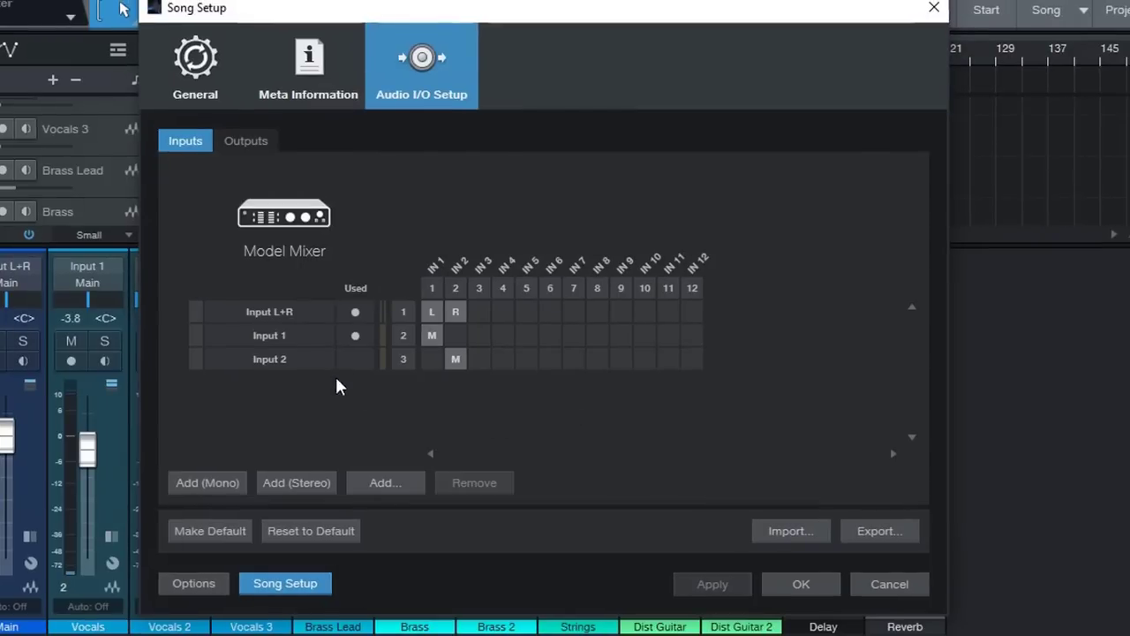
{"action": "left_click", "coordinate": [252, 144]}
{"action": "left_click", "coordinate": [182, 143]}
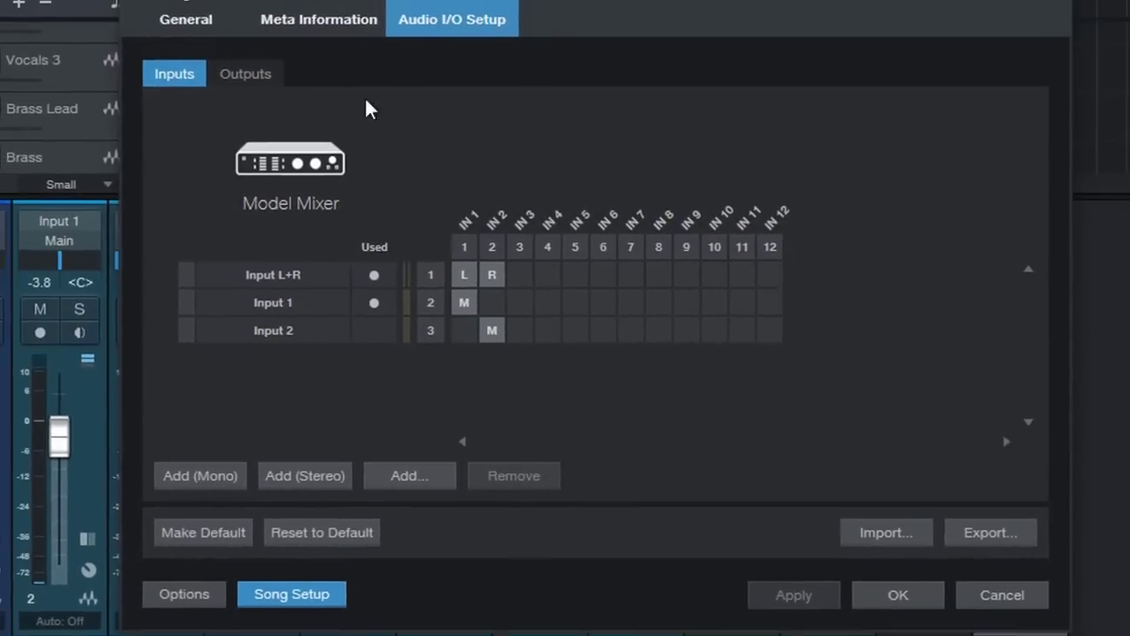
{"action": "left_click", "coordinate": [250, 80]}
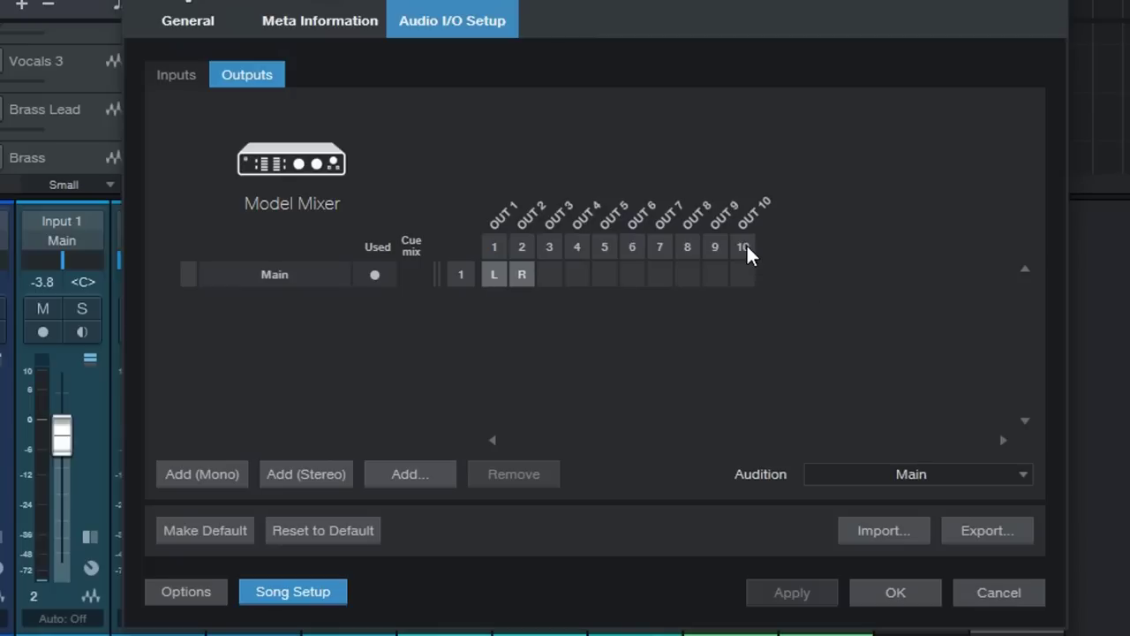
Step: Remove the existing Input L+R, Input 1 and Input 2 song inputs, confirming each removal
{"action": "left_click", "coordinate": [176, 76]}
{"action": "left_click", "coordinate": [287, 273]}
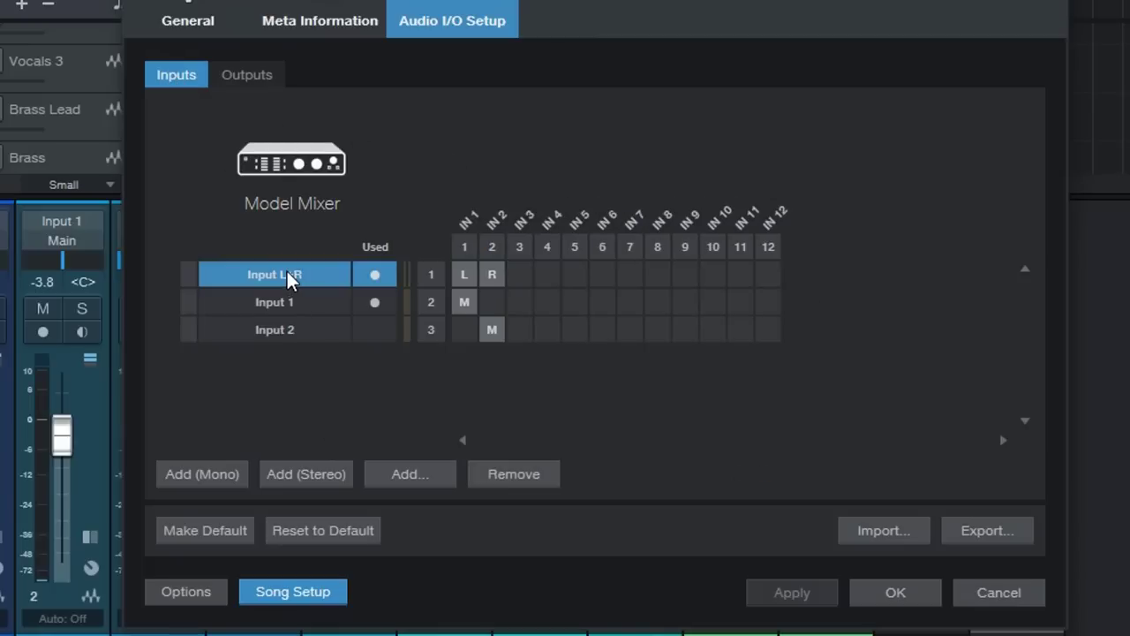
{"action": "left_click", "coordinate": [514, 471]}
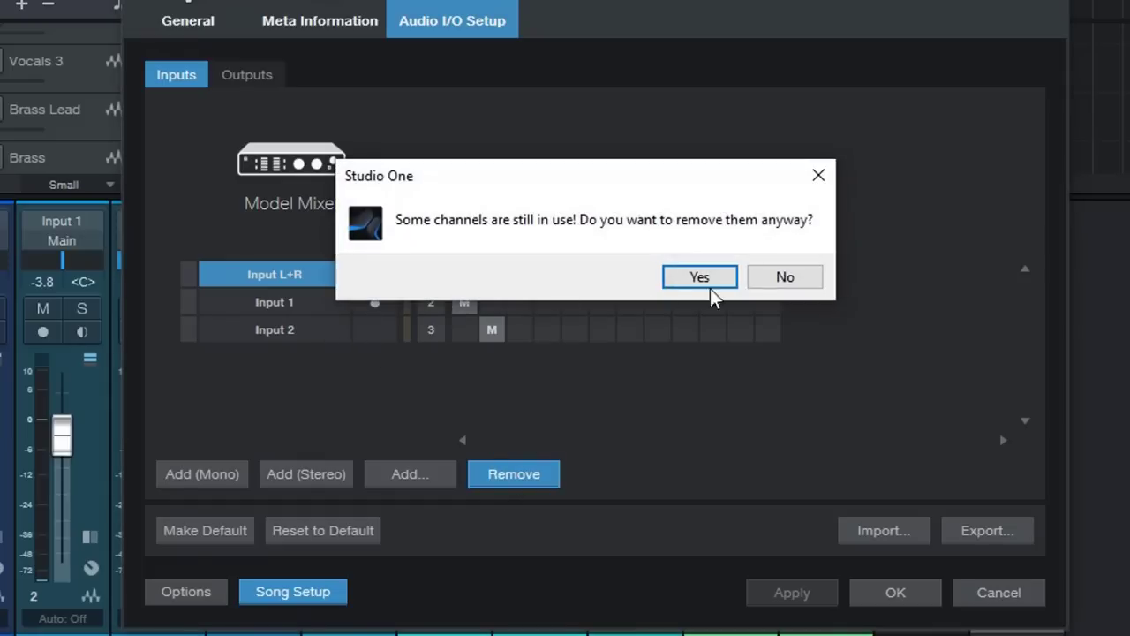
{"action": "left_click", "coordinate": [709, 278]}
{"action": "left_click", "coordinate": [299, 277]}
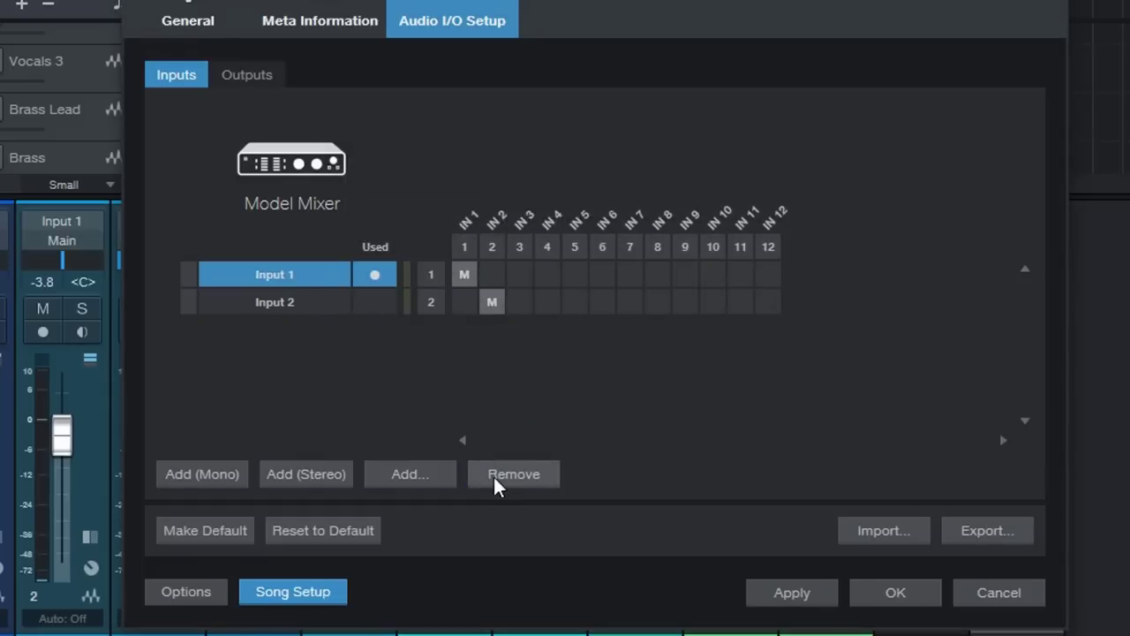
{"action": "left_click", "coordinate": [523, 477]}
{"action": "left_click", "coordinate": [697, 279]}
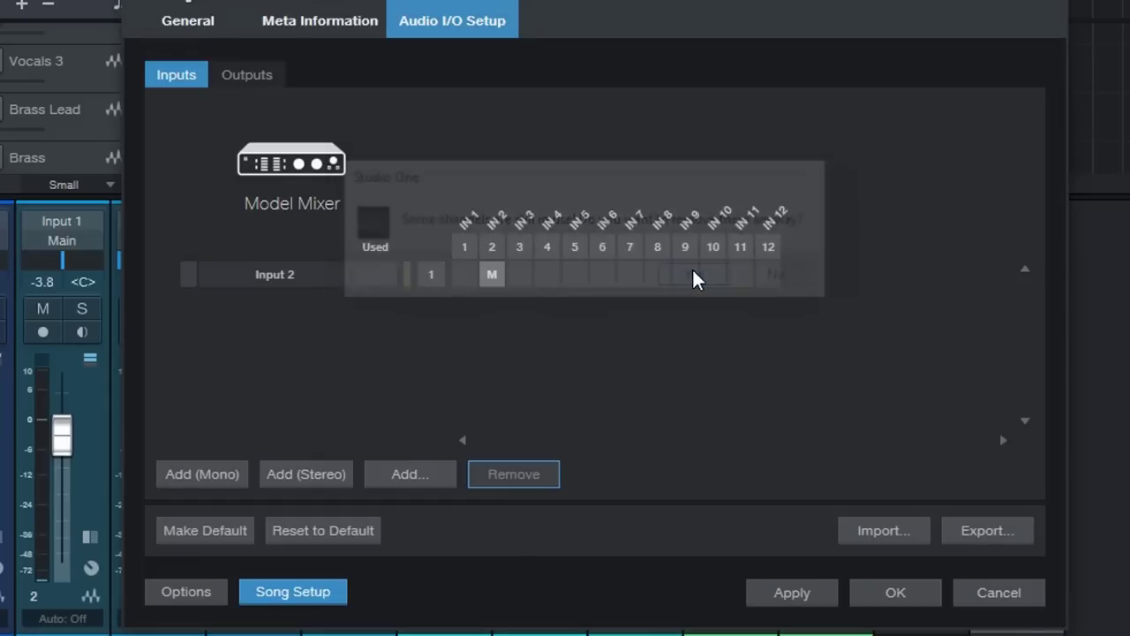
{"action": "left_click", "coordinate": [276, 275]}
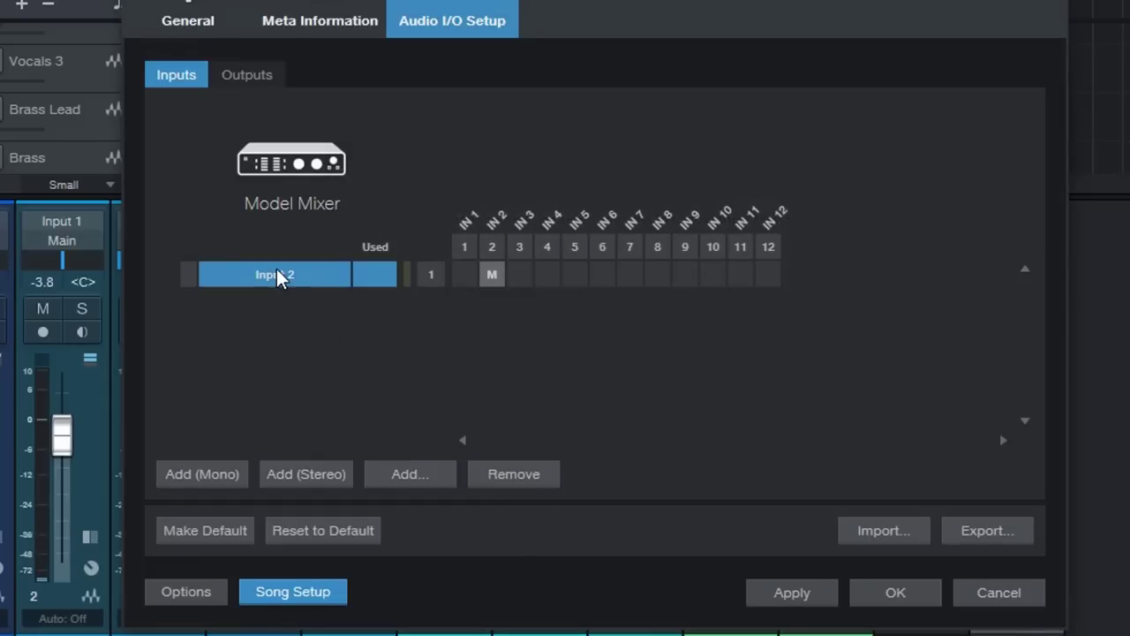
{"action": "left_click", "coordinate": [520, 474]}
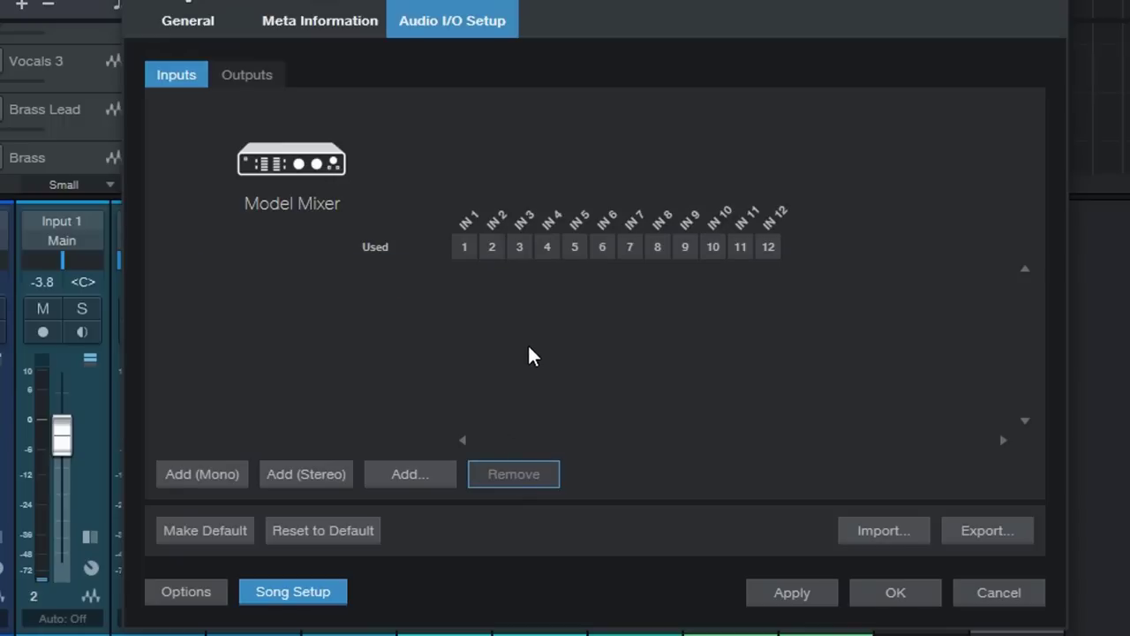
Step: Add mono inputs so Input 1 to Input 8 sit on Model Mixer IN 1–8
{"action": "left_click", "coordinate": [198, 475]}
{"action": "left_click", "coordinate": [199, 475]}
{"action": "left_click", "coordinate": [198, 475]}
{"action": "left_click", "coordinate": [198, 474]}
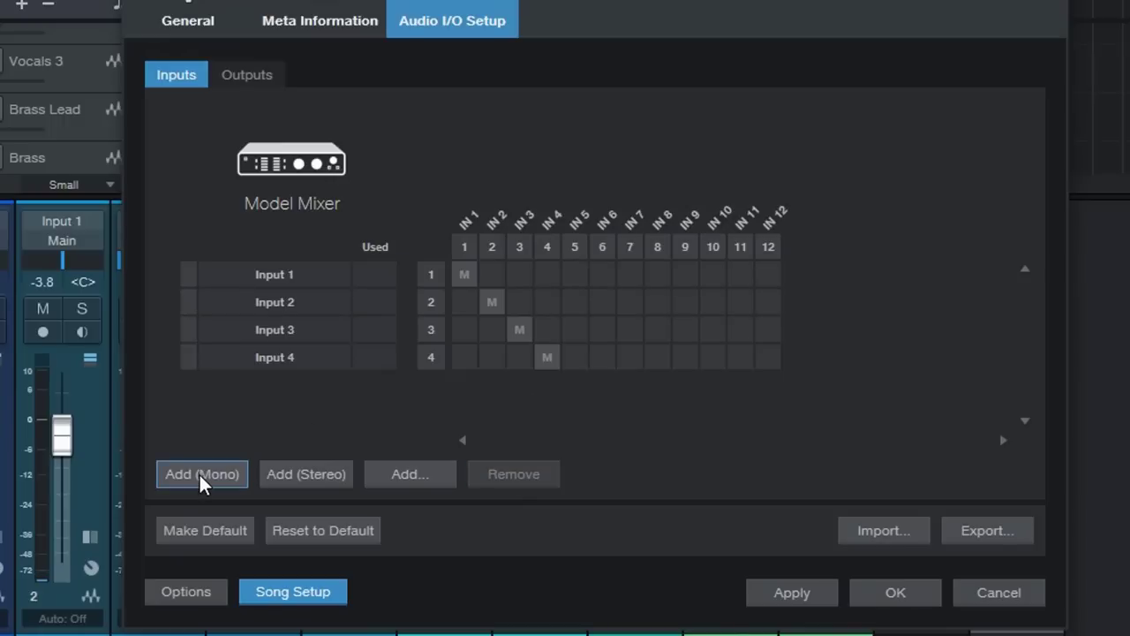
{"action": "left_click", "coordinate": [199, 473]}
{"action": "left_click", "coordinate": [202, 473]}
{"action": "left_click", "coordinate": [202, 474]}
{"action": "left_click", "coordinate": [203, 473]}
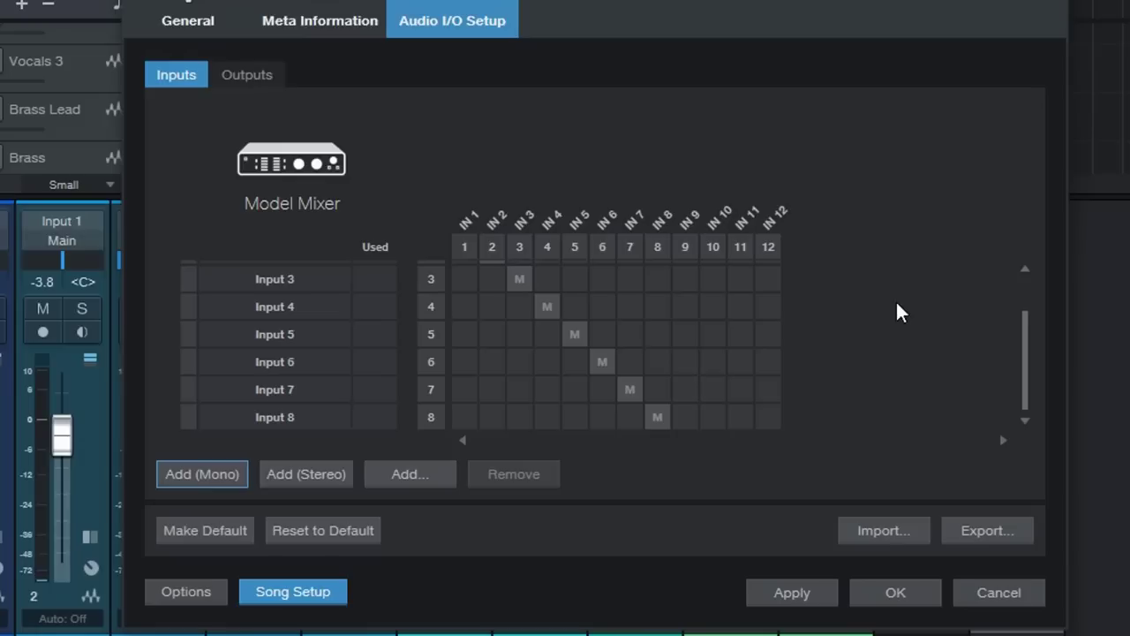
{"action": "left_click_drag", "start_coordinate": [1025, 322], "coordinate": [1030, 412]}
Step: Add two stereo inputs and rename them Input 7&8 and Input 9&10
{"action": "left_click", "coordinate": [308, 473]}
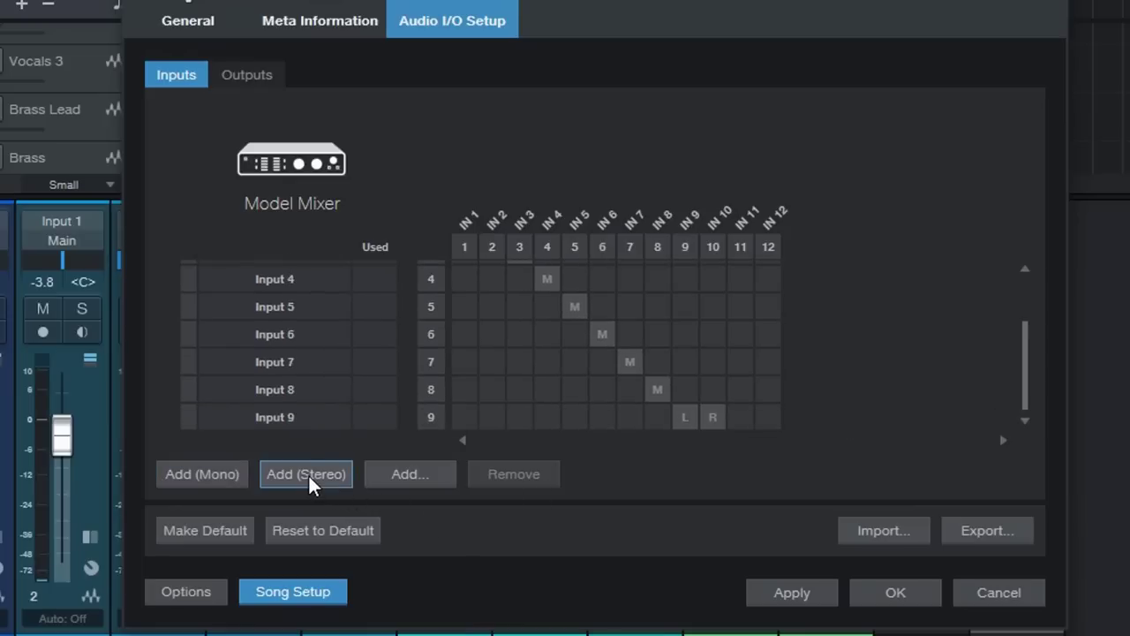
{"action": "left_click", "coordinate": [308, 473]}
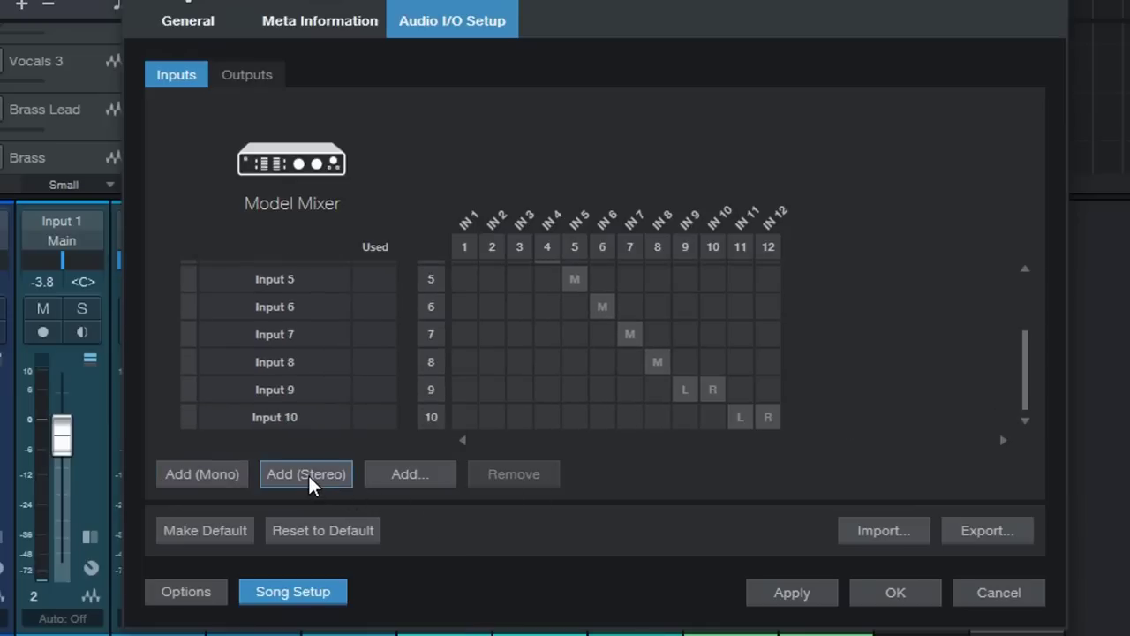
{"action": "double_click", "coordinate": [304, 389]}
{"action": "left_click", "coordinate": [309, 390]}
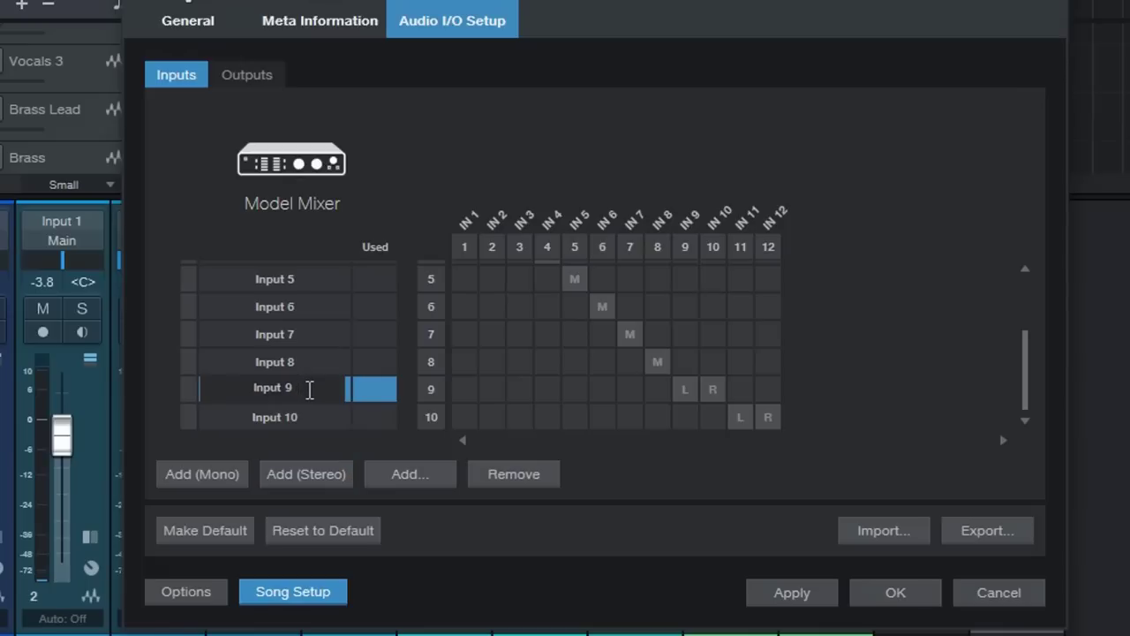
{"action": "key", "text": "BackSpace"}
{"action": "type", "text": "7&8"}
{"action": "left_click", "coordinate": [309, 416]}
{"action": "double_click", "coordinate": [308, 416]}
{"action": "left_click", "coordinate": [308, 415]}
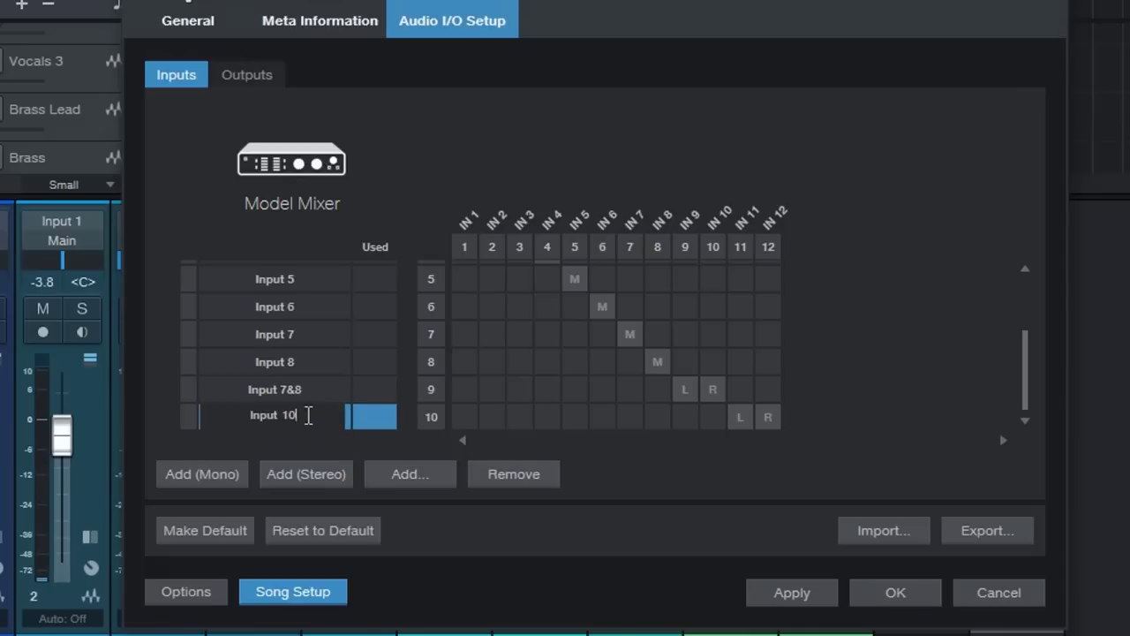
{"action": "key", "text": "BackSpace"}
{"action": "key", "text": "BackSpace"}
{"action": "type", "text": "9&10"}
Step: Route Input 7&8 to IN 7/8 and Input 9&10 to IN 9/10
{"action": "left_click", "coordinate": [623, 384]}
{"action": "left_click", "coordinate": [679, 416]}
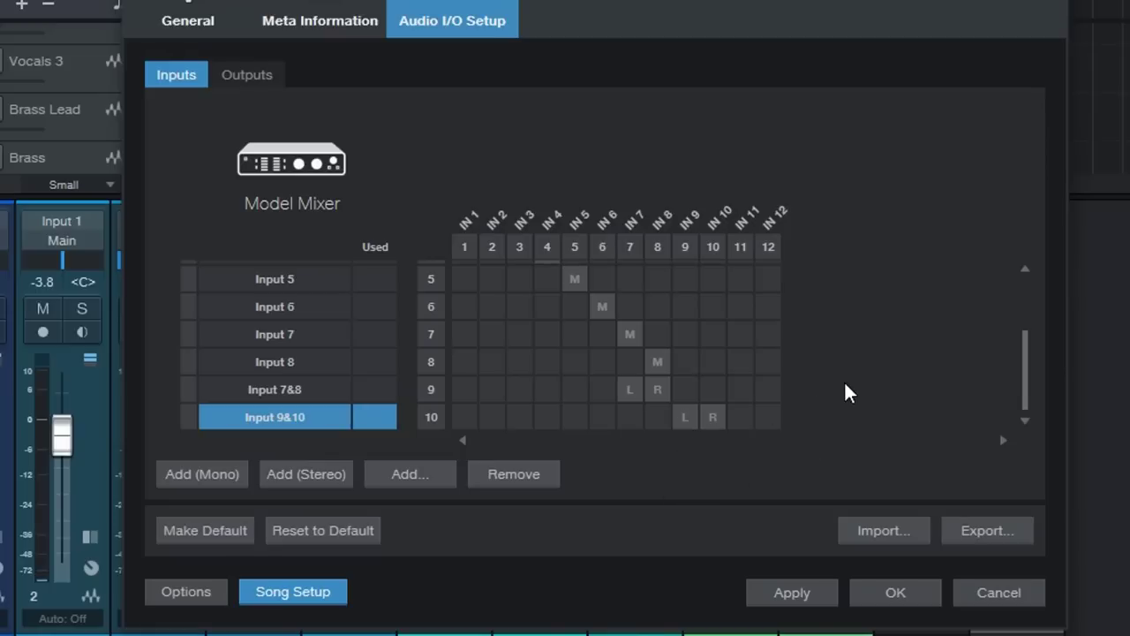
{"action": "scroll", "coordinate": [845, 381], "scroll_direction": "up", "scroll_amount": 4}
{"action": "scroll", "coordinate": [844, 381], "scroll_direction": "down", "scroll_amount": 4}
Step: Add a third stereo input named Input Main on IN 11/12 and apply
{"action": "left_click", "coordinate": [309, 474]}
{"action": "left_click", "coordinate": [309, 417]}
{"action": "left_click", "coordinate": [309, 416]}
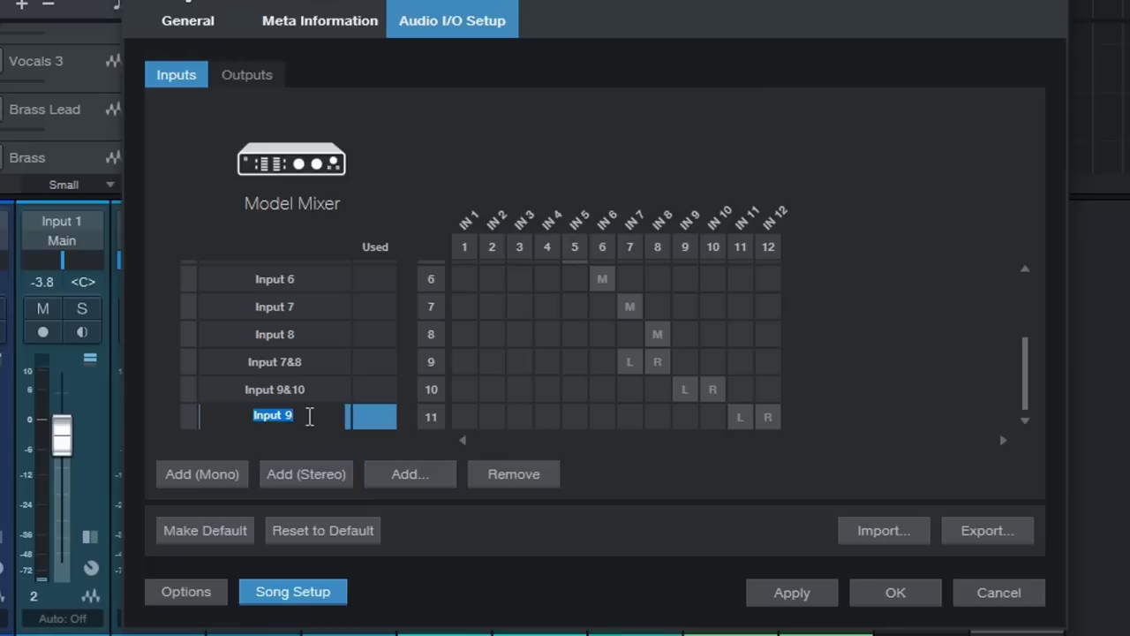
{"action": "left_click", "coordinate": [309, 417]}
{"action": "key", "text": "BackSpace"}
{"action": "type", "text": "Main"}
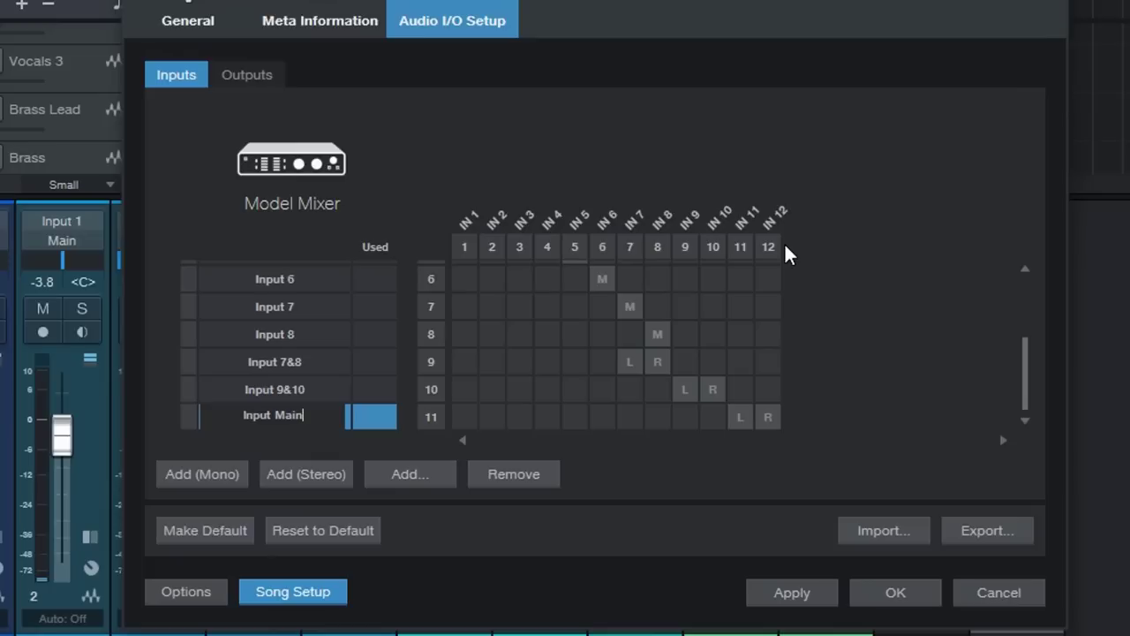
{"action": "left_click", "coordinate": [783, 587]}
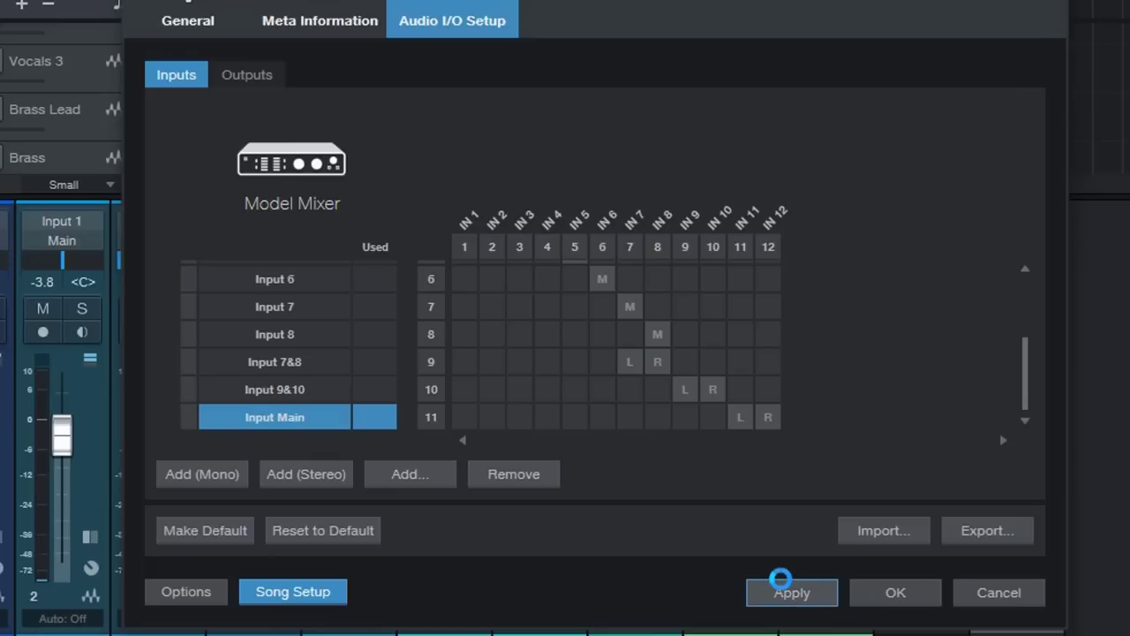
Step: Add a stereo input named Input 1&2 on Model Mixer IN 1 and 2, and apply it
{"action": "left_click_drag", "start_coordinate": [1025, 323], "coordinate": [1025, 411]}
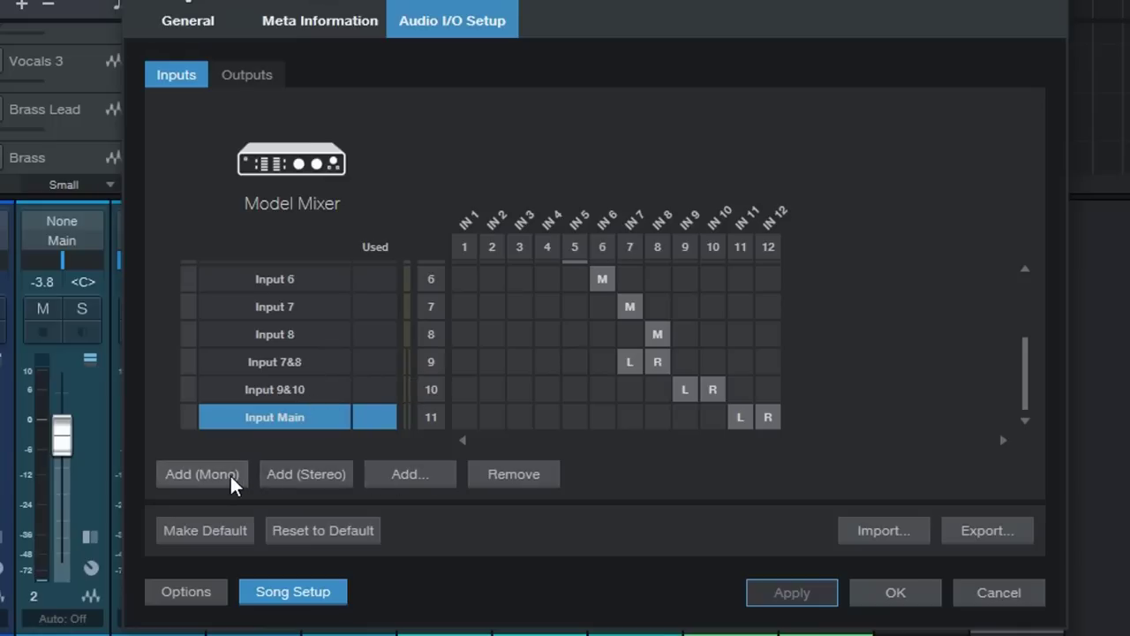
{"action": "left_click", "coordinate": [303, 474]}
{"action": "double_click", "coordinate": [305, 414]}
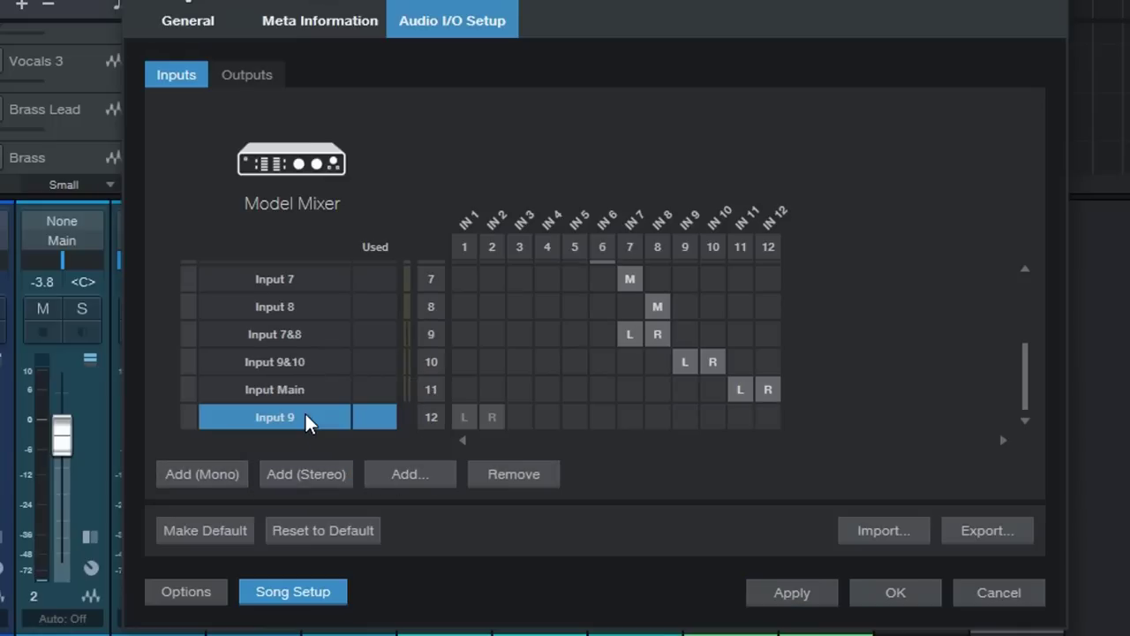
{"action": "type", "text": "Input 1"}
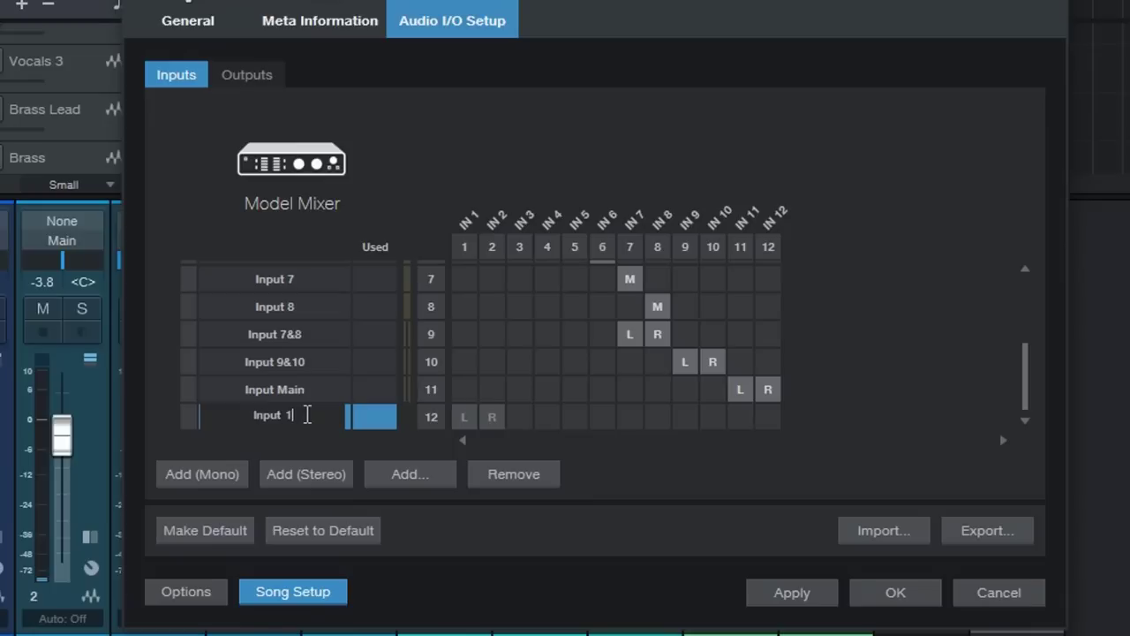
{"action": "type", "text": "&2"}
{"action": "key", "text": "Return"}
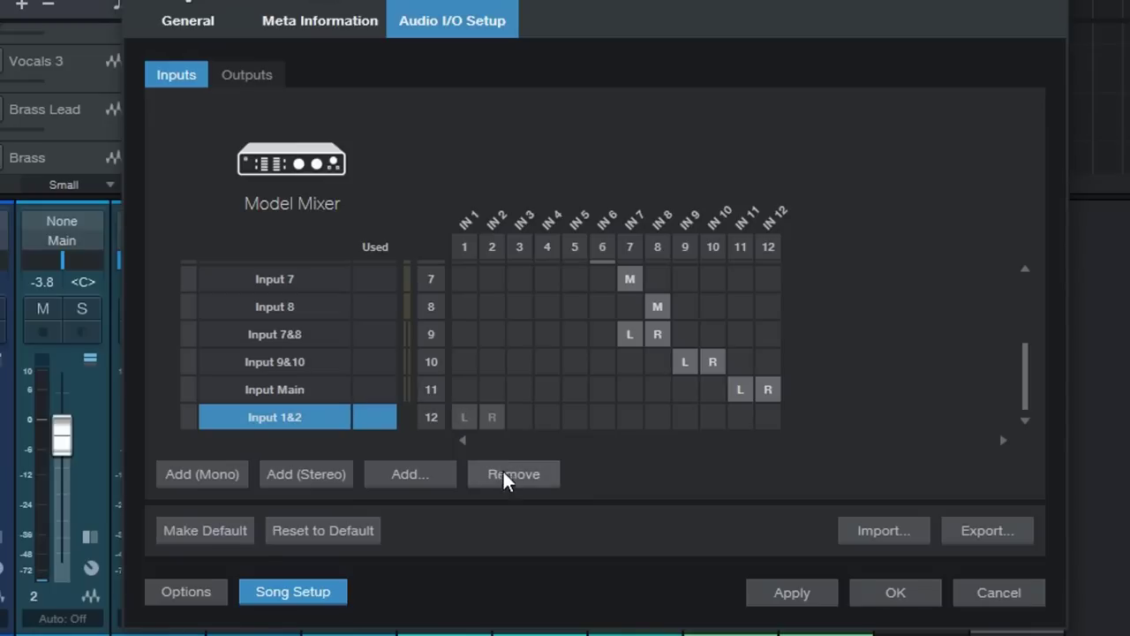
{"action": "left_click", "coordinate": [787, 594]}
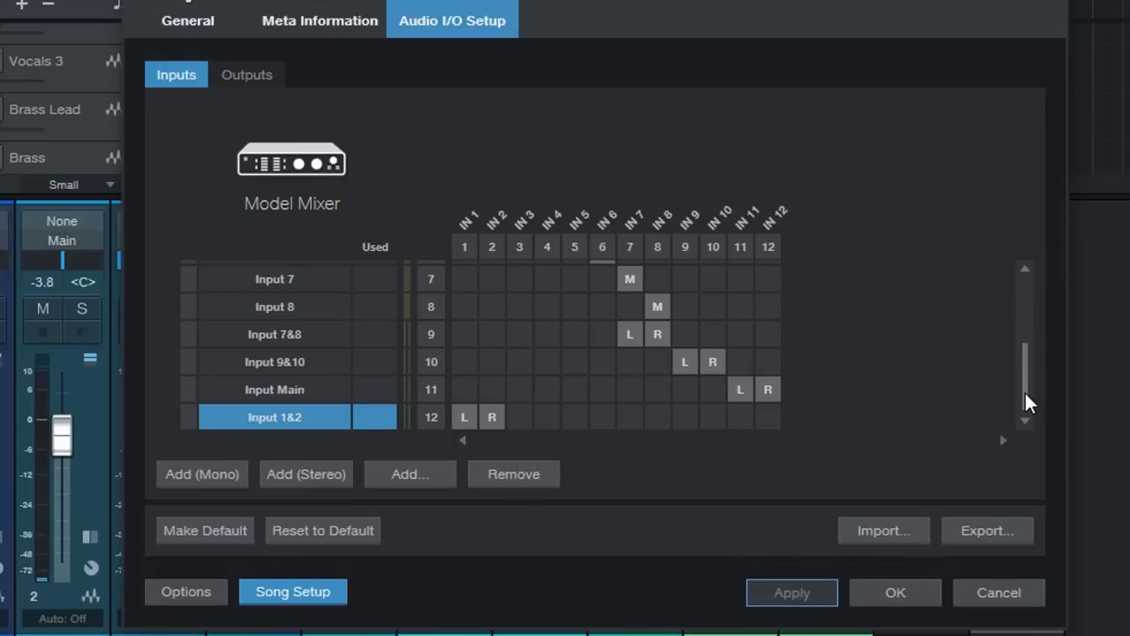
{"action": "mouse_move", "coordinate": [1025, 398]}
{"action": "left_mouse_down"}
{"action": "mouse_move", "coordinate": [1024, 297]}
{"action": "mouse_move", "coordinate": [1024, 408]}
{"action": "mouse_move", "coordinate": [1024, 300]}
{"action": "mouse_move", "coordinate": [1026, 391]}
{"action": "left_mouse_up"}
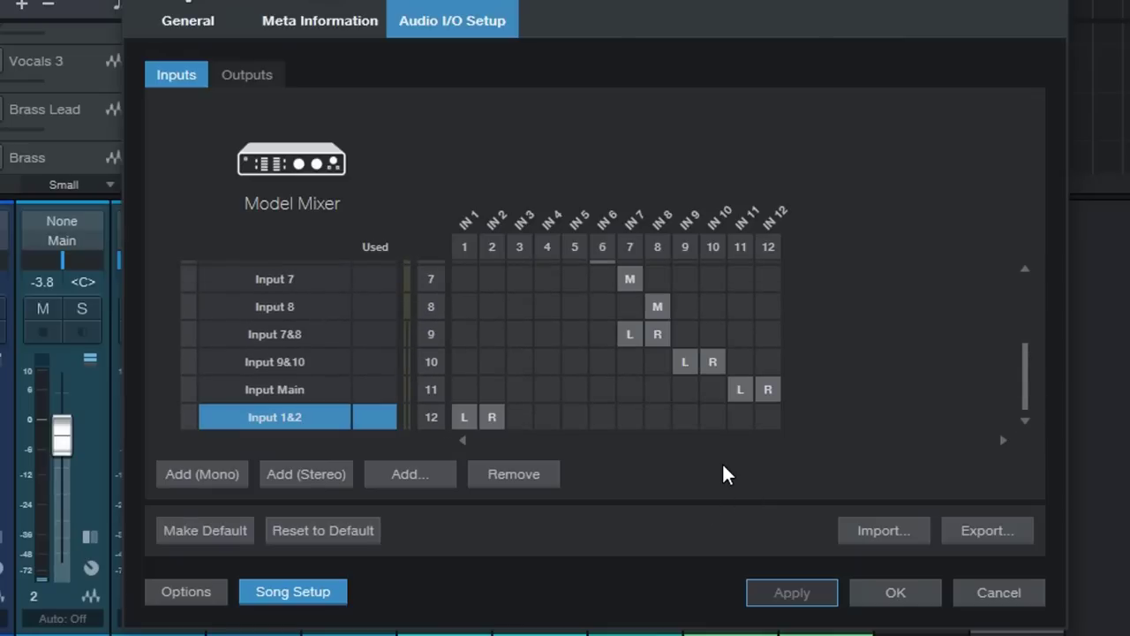
Step: Route Main to OUT 9–10 and add a cue-mix stereo Sub 1 on OUT 7–8, then apply
{"action": "left_click", "coordinate": [256, 78]}
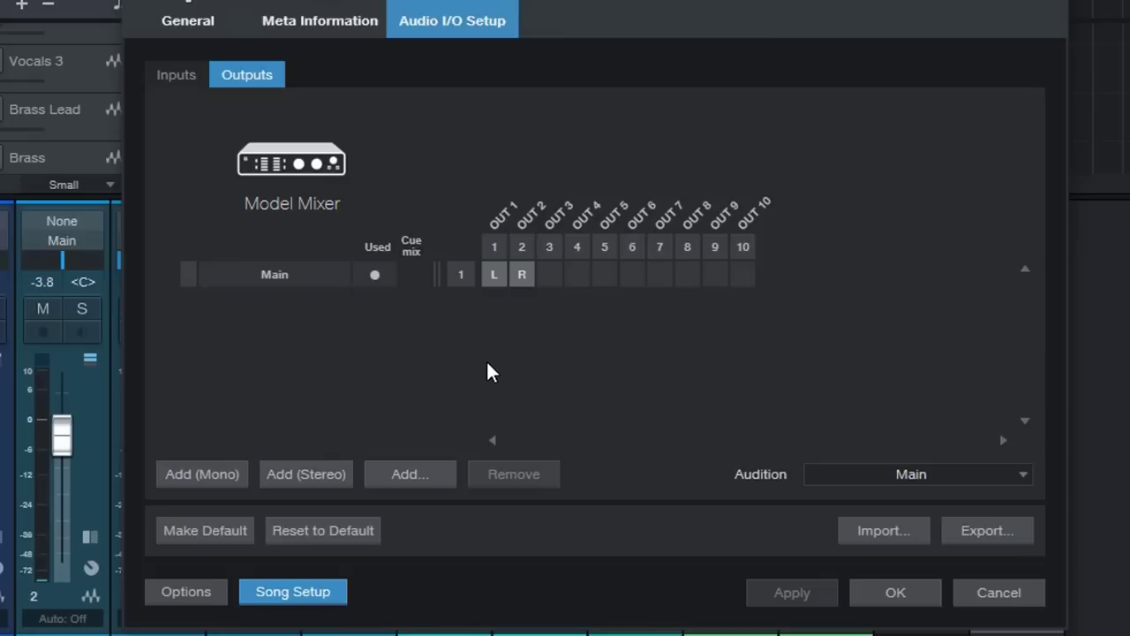
{"action": "left_click", "coordinate": [716, 274]}
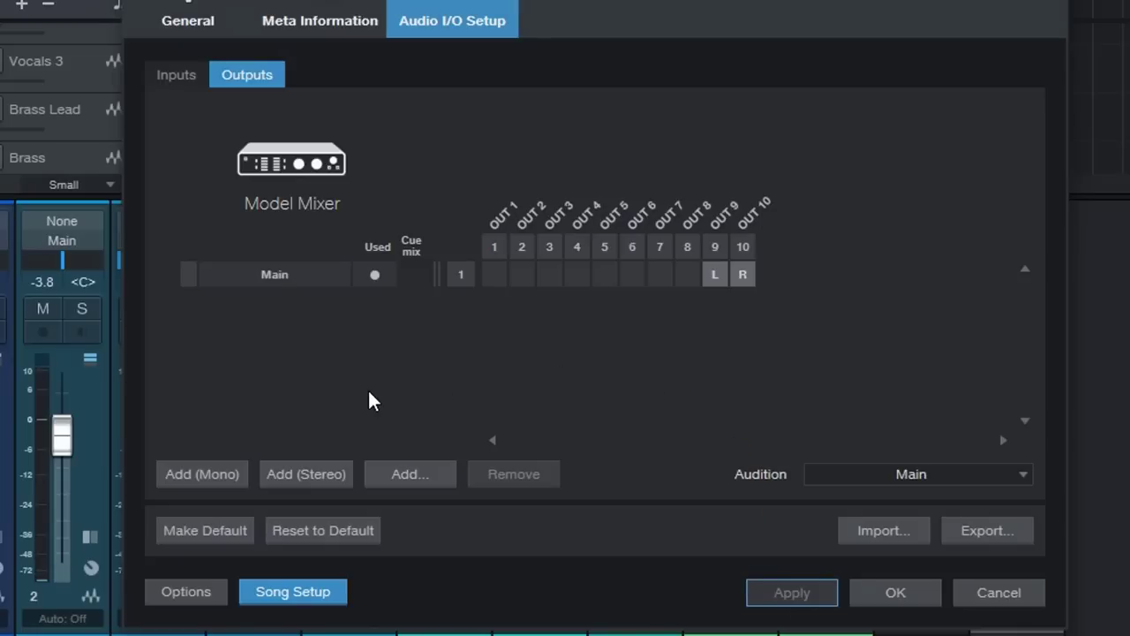
{"action": "left_click", "coordinate": [311, 473]}
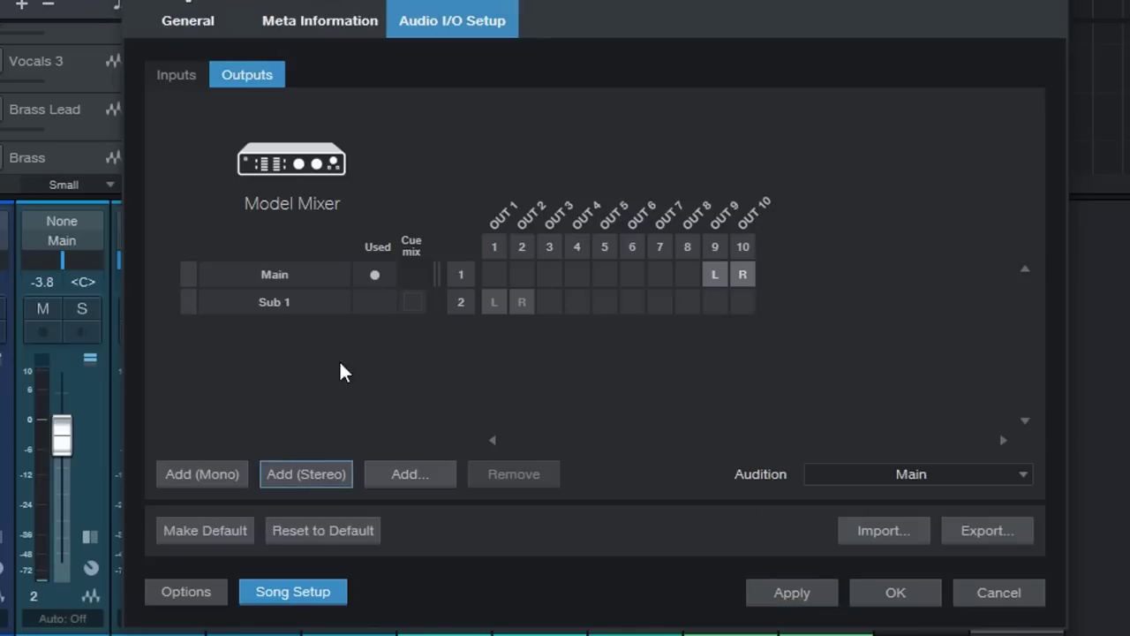
{"action": "left_click", "coordinate": [413, 301]}
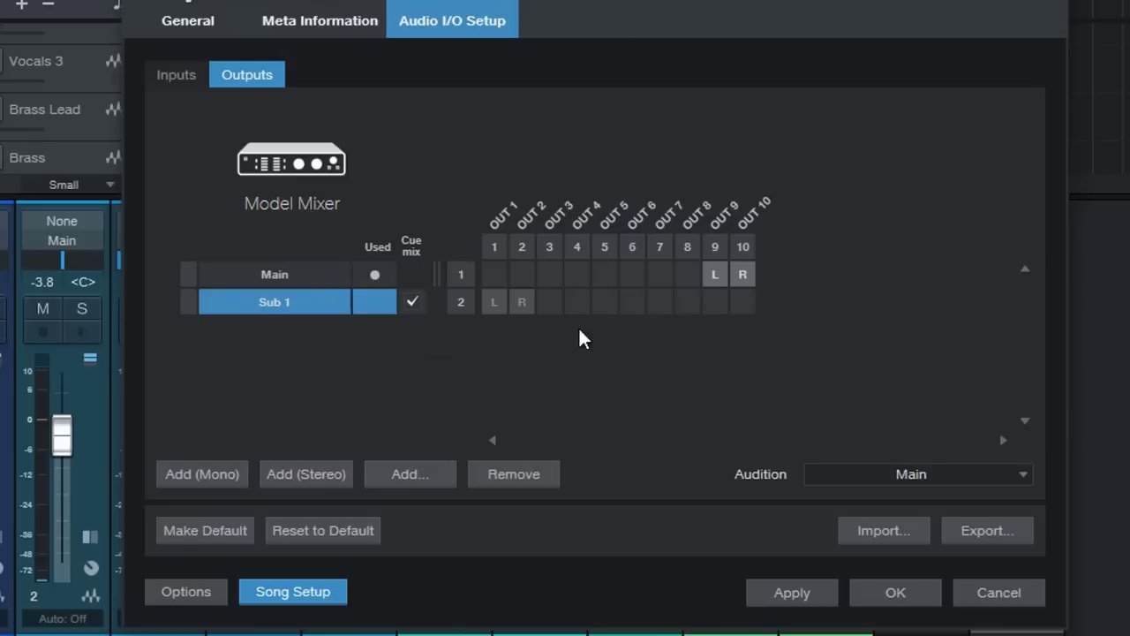
{"action": "left_click", "coordinate": [662, 303]}
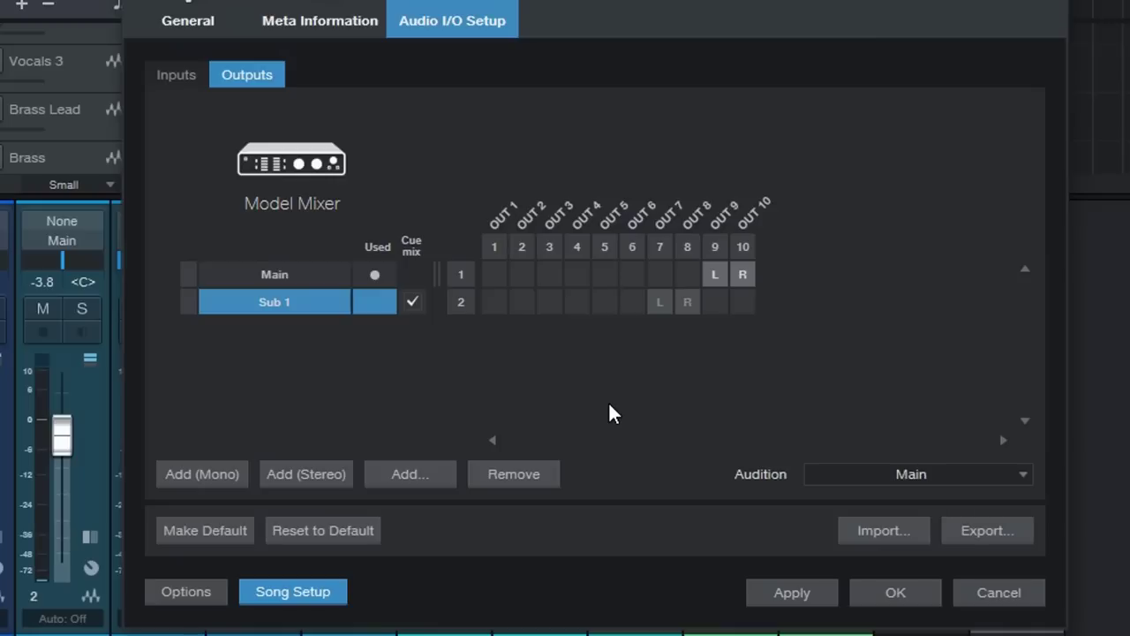
{"action": "key", "text": "Return"}
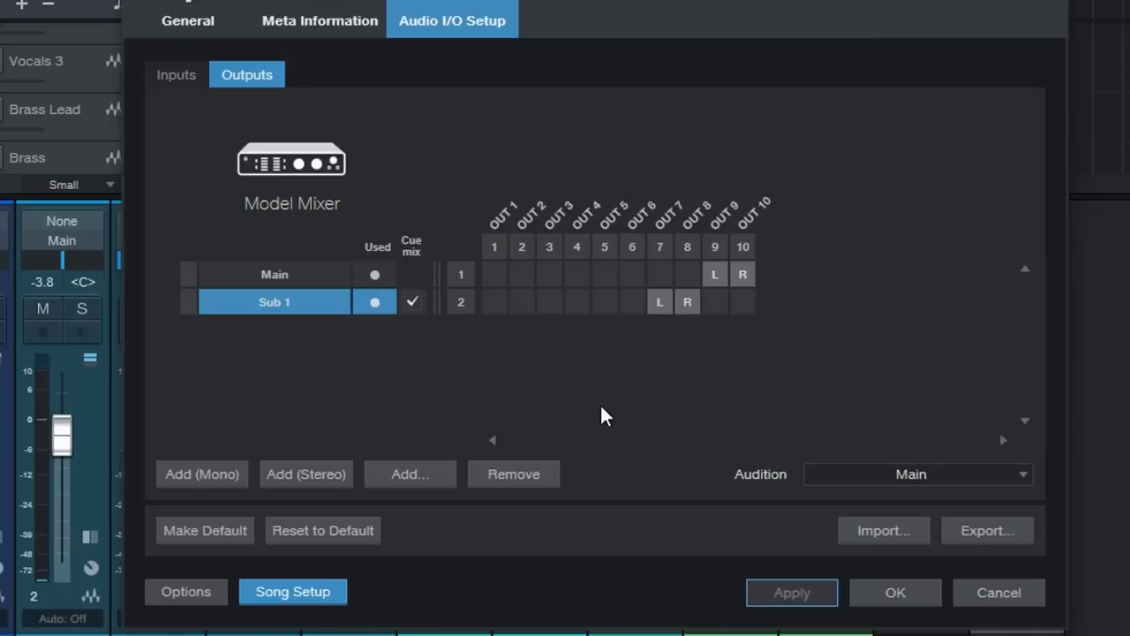
Step: Add mono output buses and rename the first one Out 1
{"action": "left_click", "coordinate": [200, 473]}
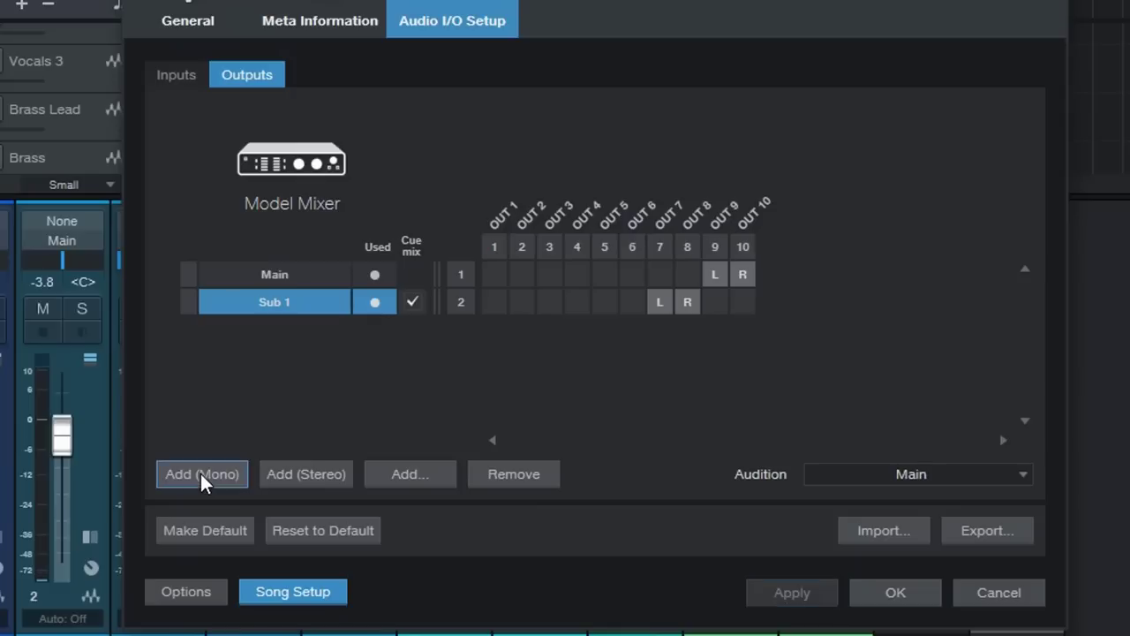
{"action": "left_click", "coordinate": [310, 328]}
{"action": "double_click", "coordinate": [310, 327]}
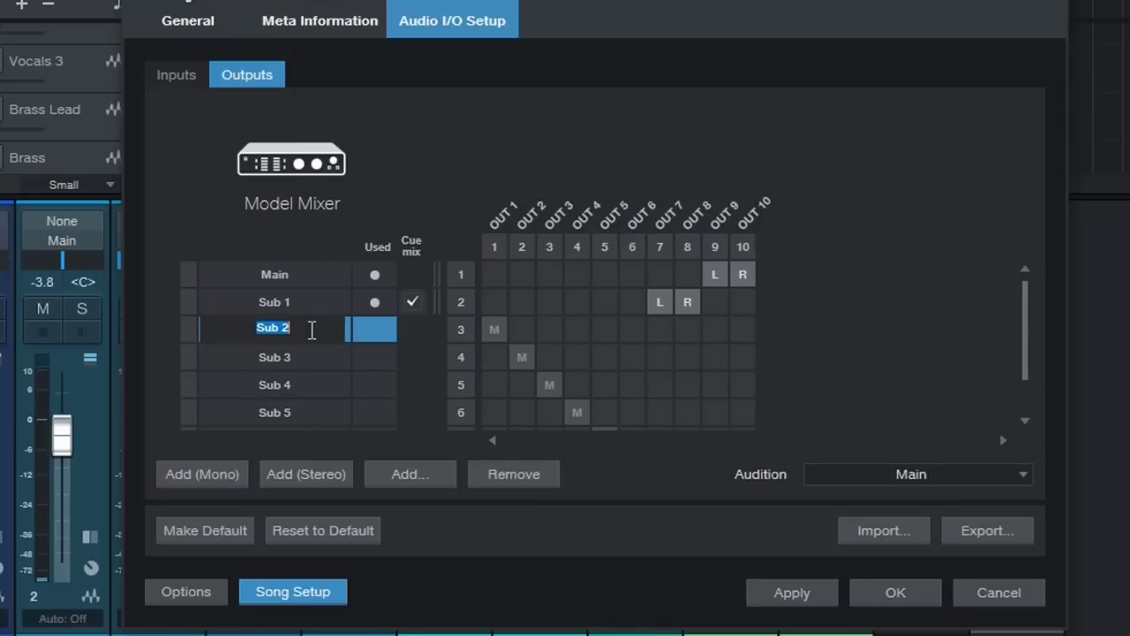
{"action": "type", "text": "Out 1"}
{"action": "key", "text": "Return"}
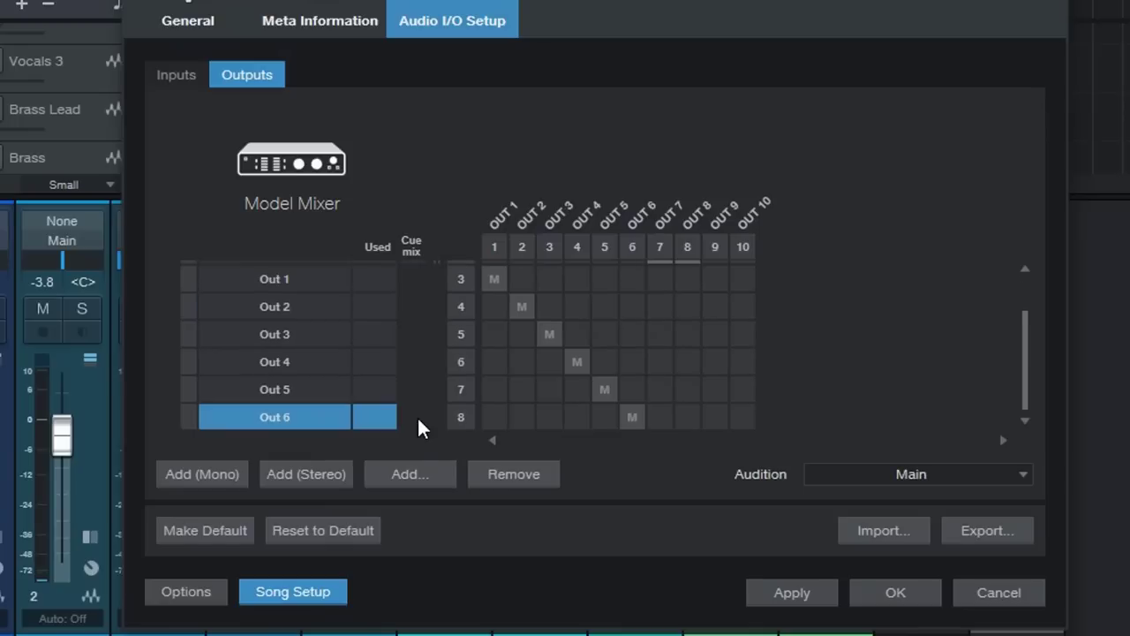
{"action": "left_click", "coordinate": [793, 592]}
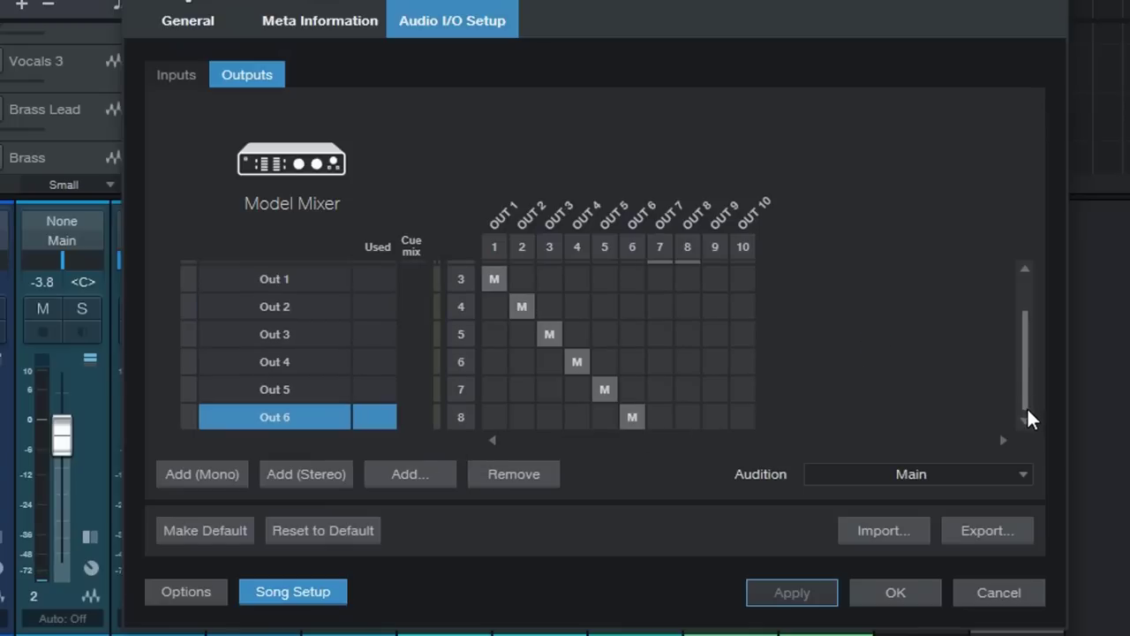
Step: Check that outputs Out 1 to Out 6 map one-to-one to Model Mixer OUT 1–6
{"action": "left_click_drag", "start_coordinate": [1027, 407], "coordinate": [1017, 328]}
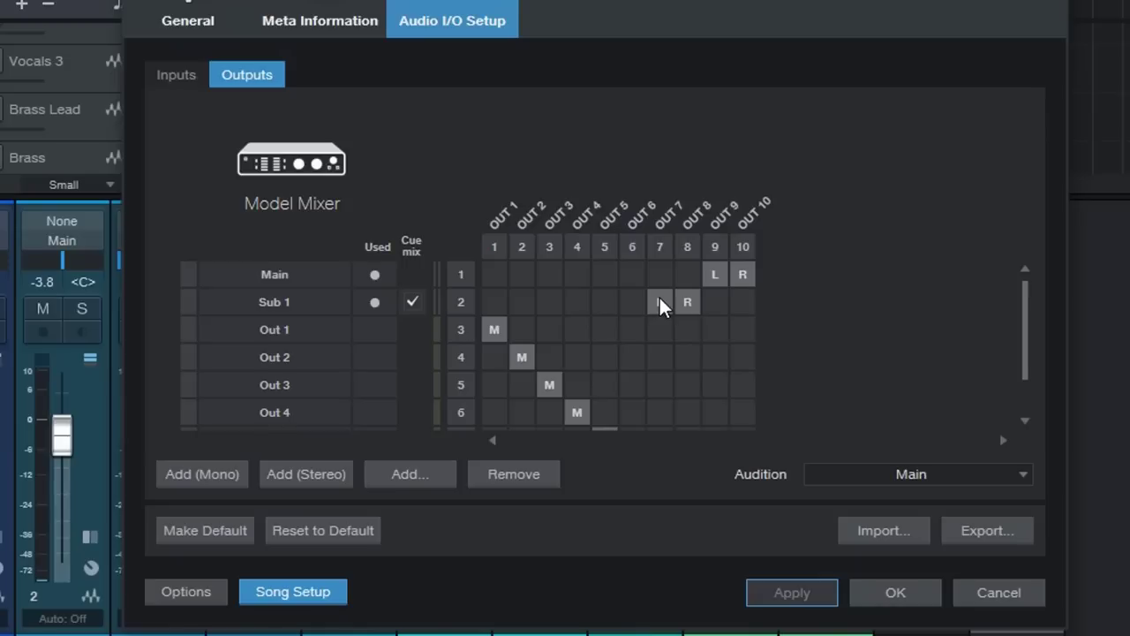
{"action": "left_click", "coordinate": [740, 265]}
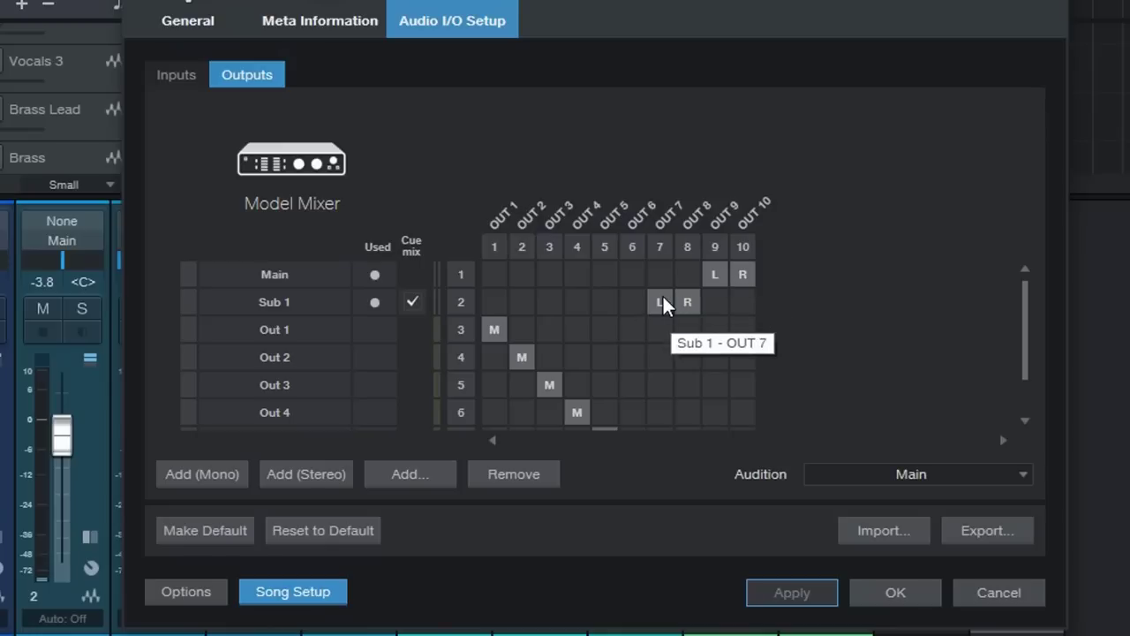
{"action": "scroll", "coordinate": [798, 337], "scroll_direction": "down", "scroll_amount": 1}
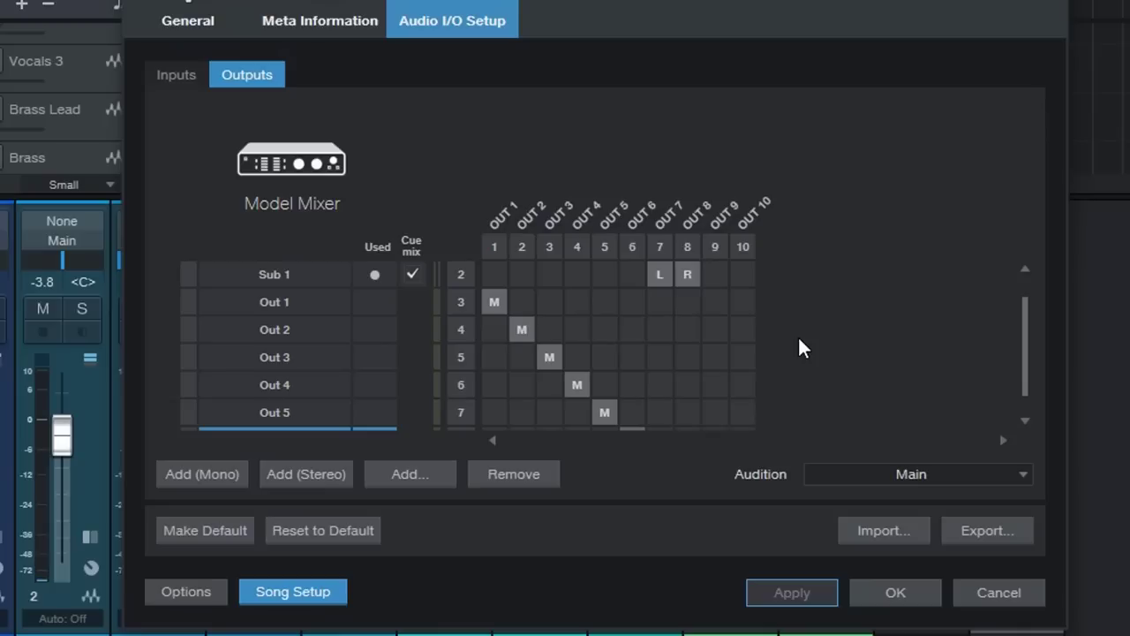
{"action": "scroll", "coordinate": [798, 339], "scroll_direction": "down", "scroll_amount": 1}
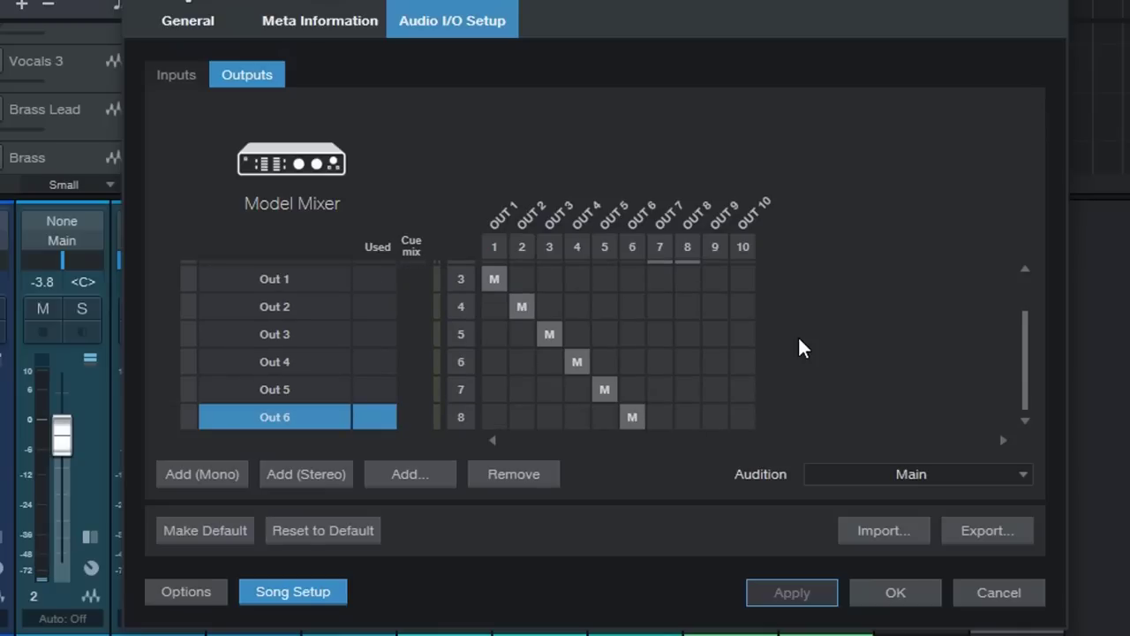
{"action": "scroll", "coordinate": [799, 340], "scroll_direction": "up", "scroll_amount": 2}
{"action": "scroll", "coordinate": [799, 340], "scroll_direction": "down", "scroll_amount": 2}
{"action": "scroll", "coordinate": [798, 347], "scroll_direction": "up", "scroll_amount": 2}
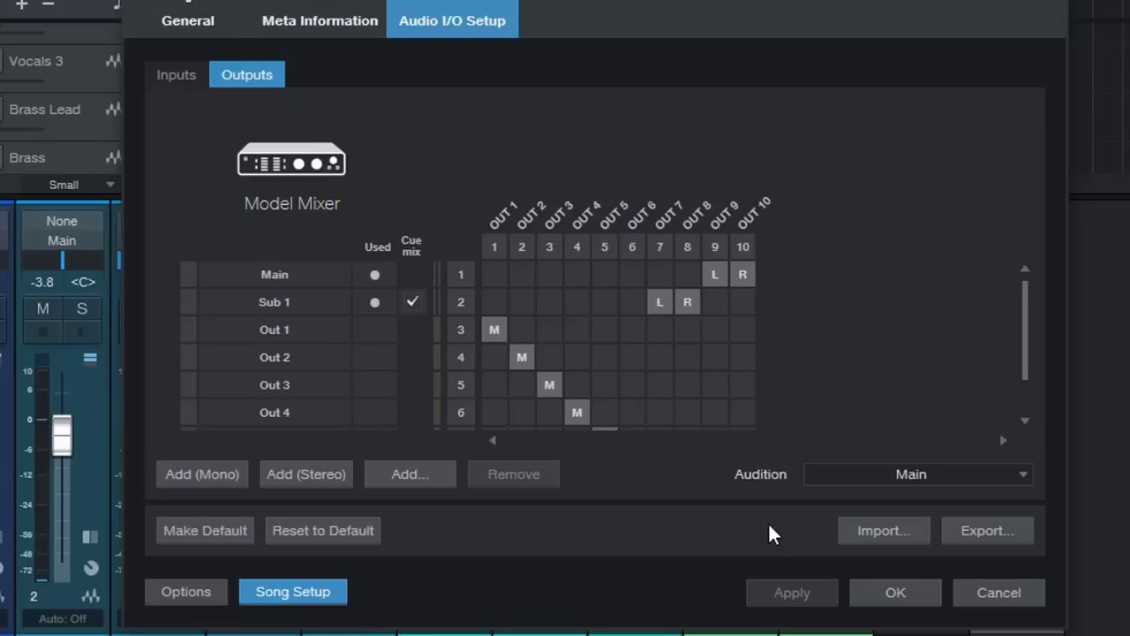
Step: Browse the Export and Import configuration file dialogs without saving or loading, then review the input list
{"action": "left_click", "coordinate": [988, 530]}
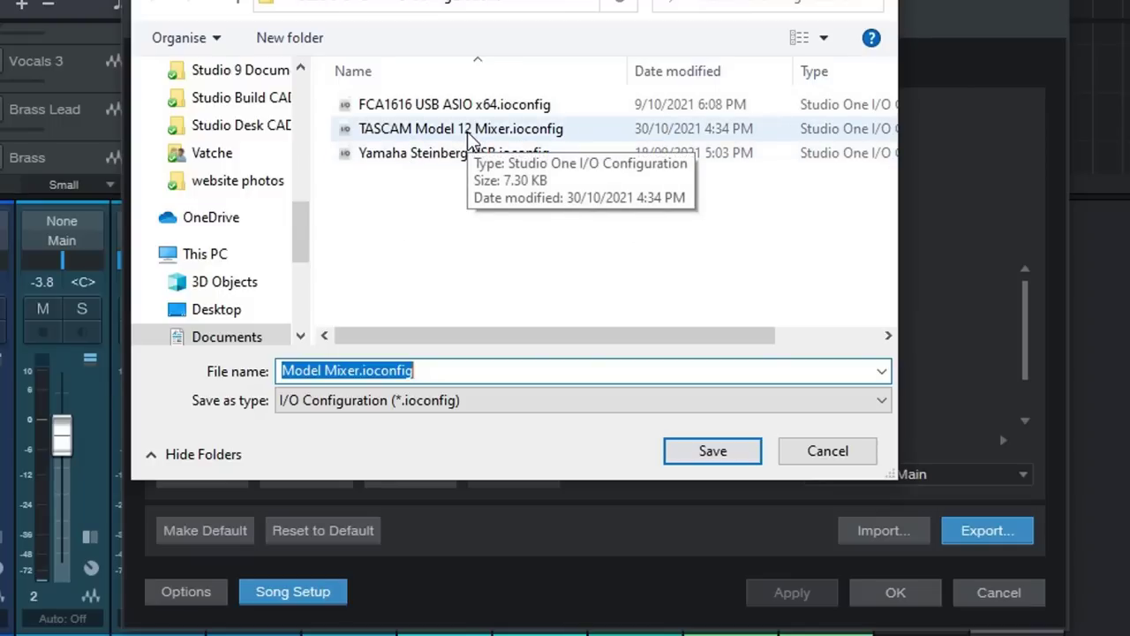
{"action": "left_click", "coordinate": [824, 453]}
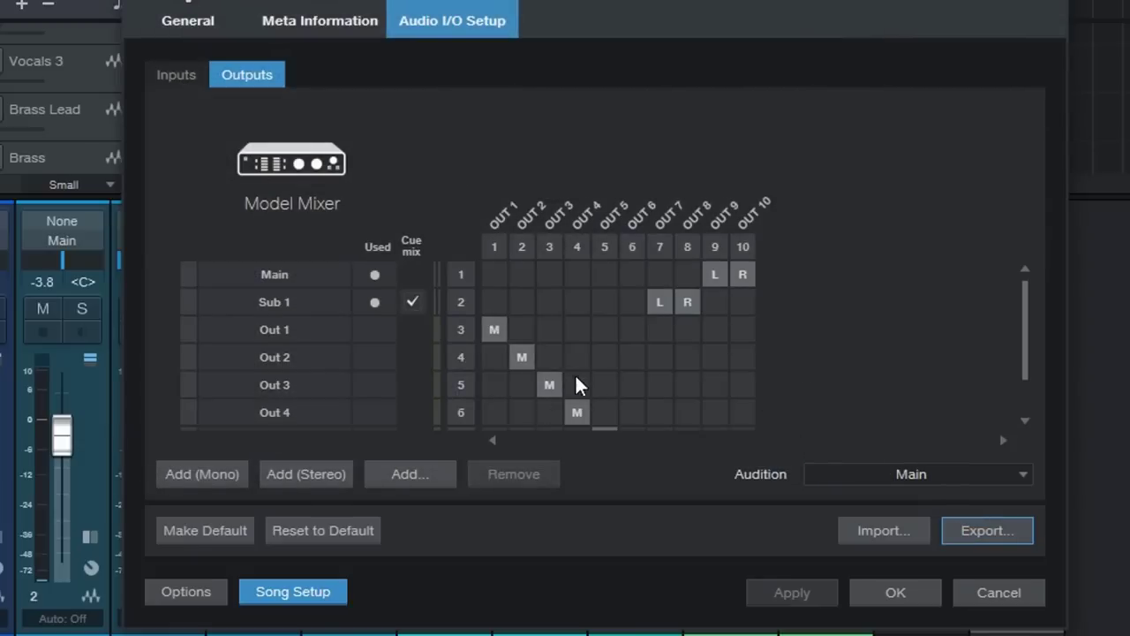
{"action": "left_click", "coordinate": [881, 532]}
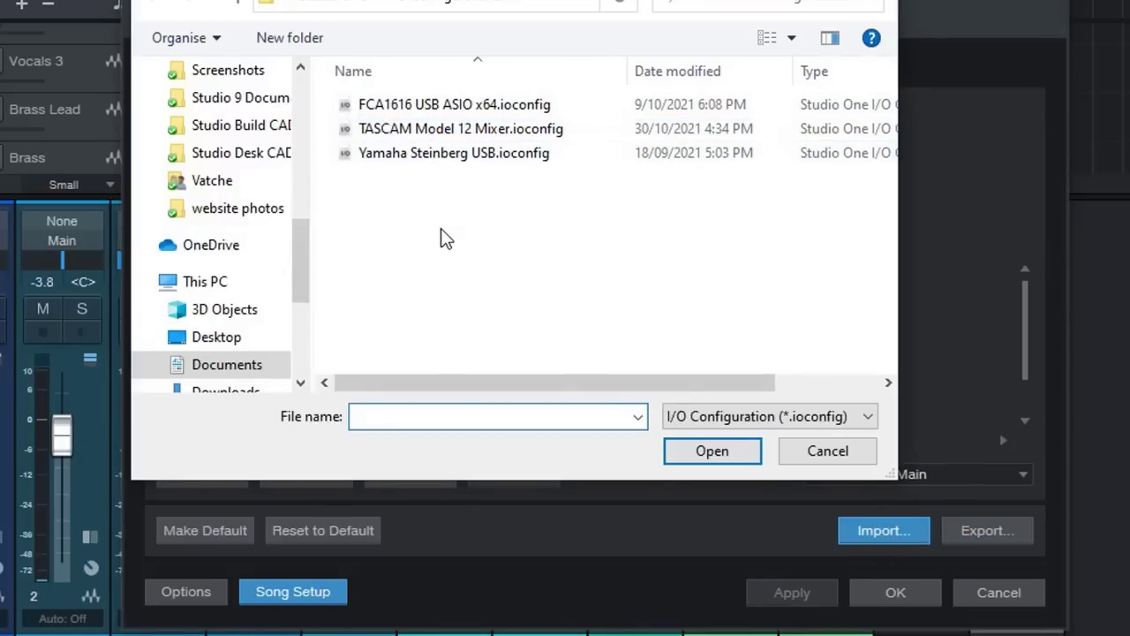
{"action": "left_click", "coordinate": [810, 454]}
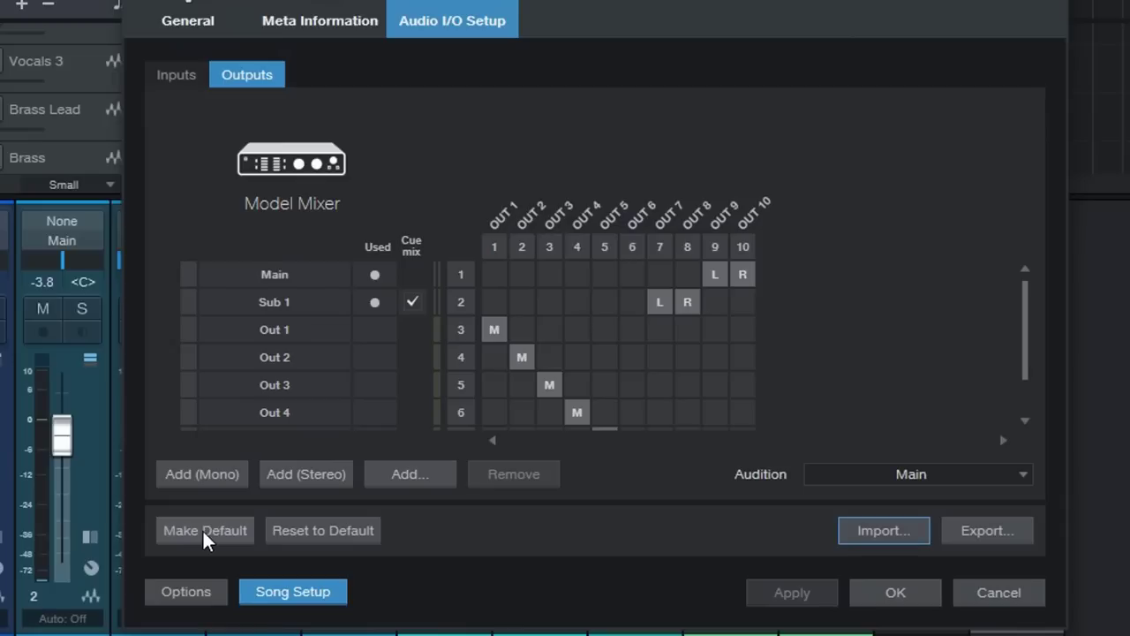
{"action": "left_click", "coordinate": [183, 79]}
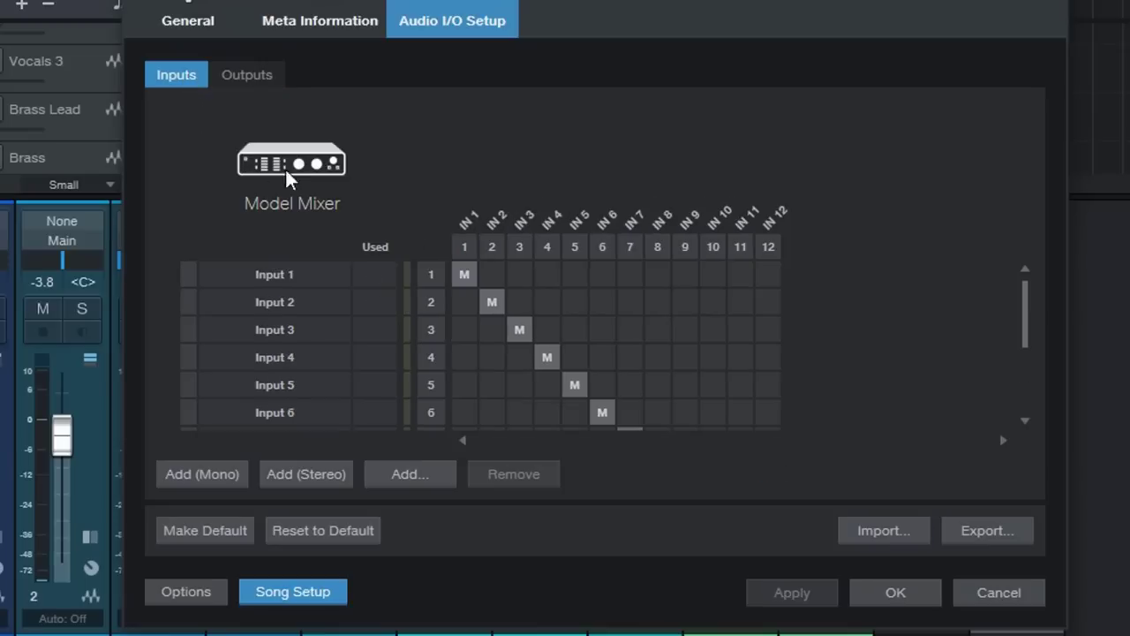
{"action": "scroll", "coordinate": [417, 319], "scroll_direction": "down", "scroll_amount": 3}
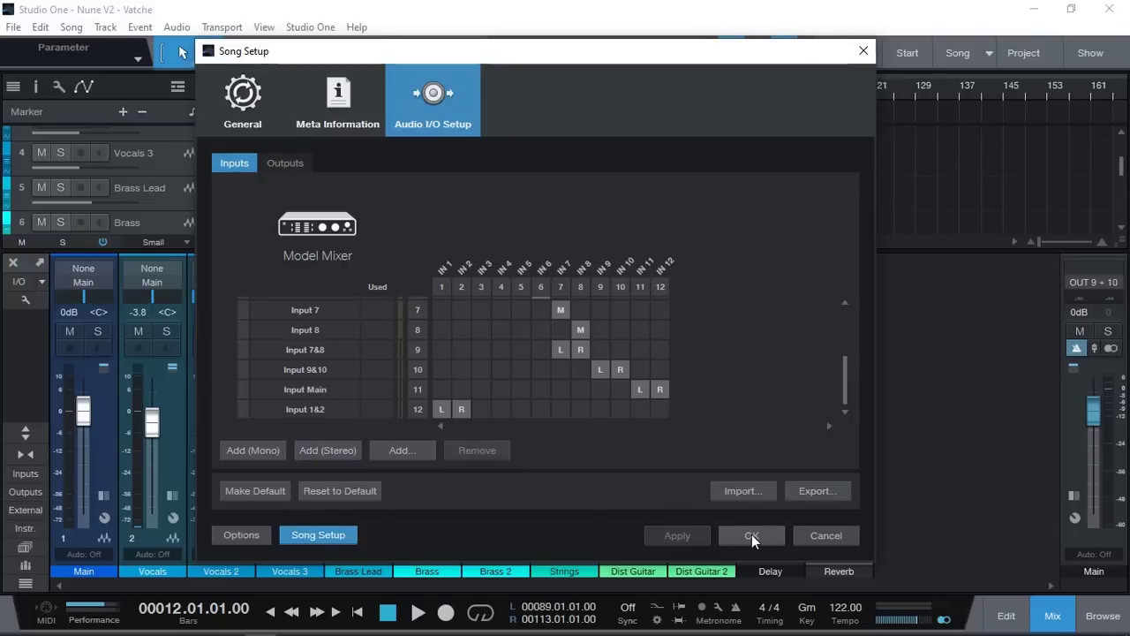
Step: Close Song Setup with OK and toggle the console's I/O connection rows off and back on
{"action": "left_click", "coordinate": [752, 535]}
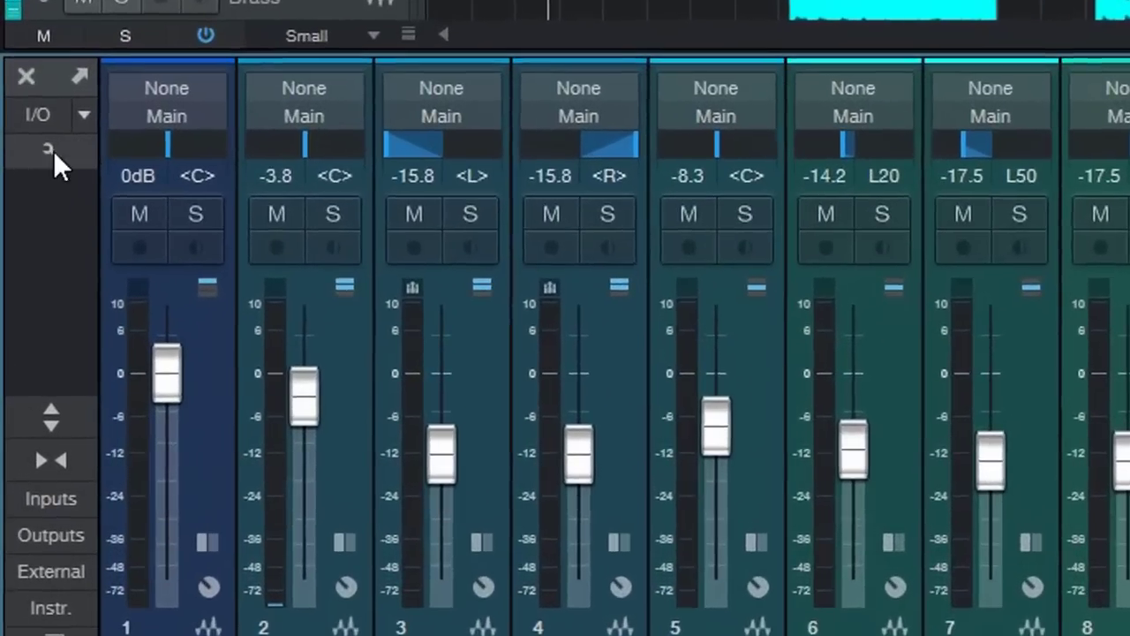
{"action": "left_click", "coordinate": [25, 299]}
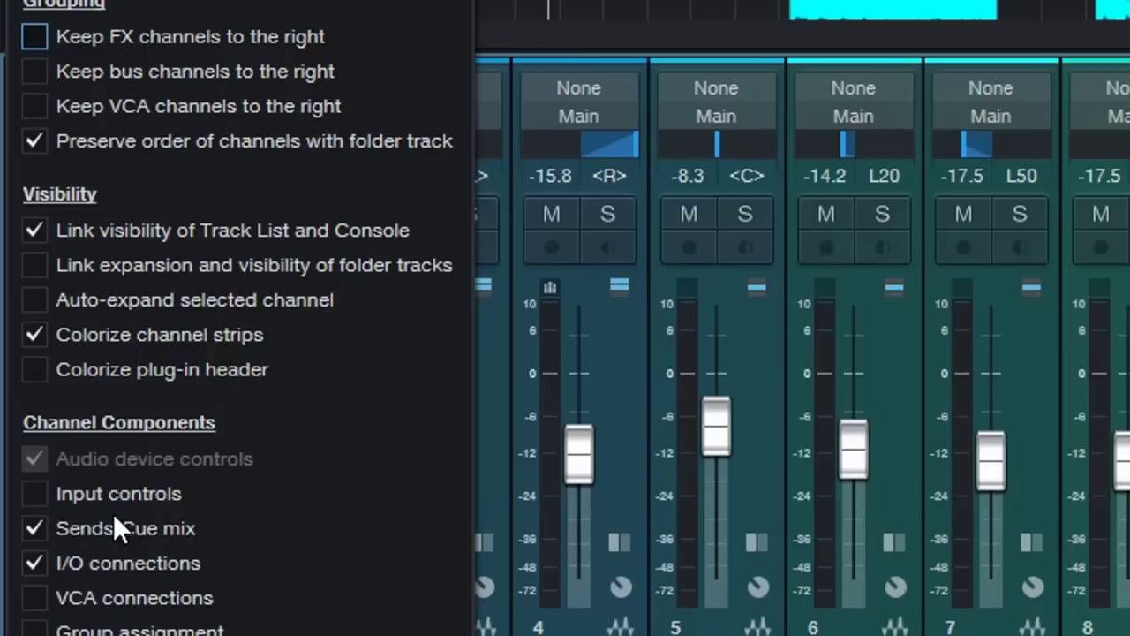
{"action": "left_click", "coordinate": [36, 565]}
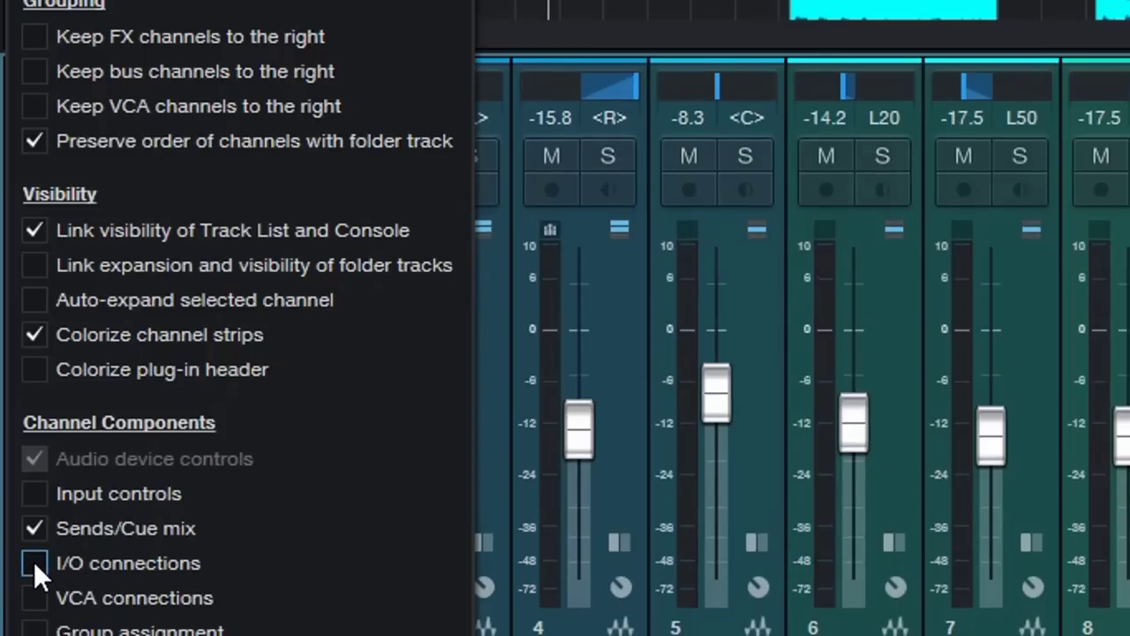
{"action": "left_click", "coordinate": [36, 565]}
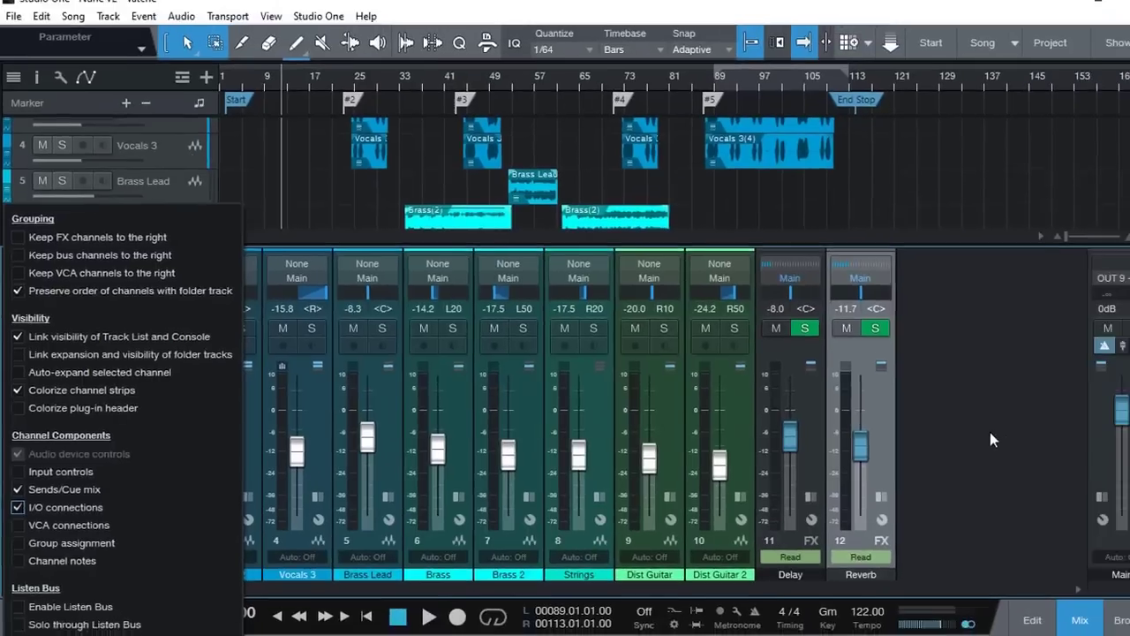
{"action": "left_click", "coordinate": [1129, 244]}
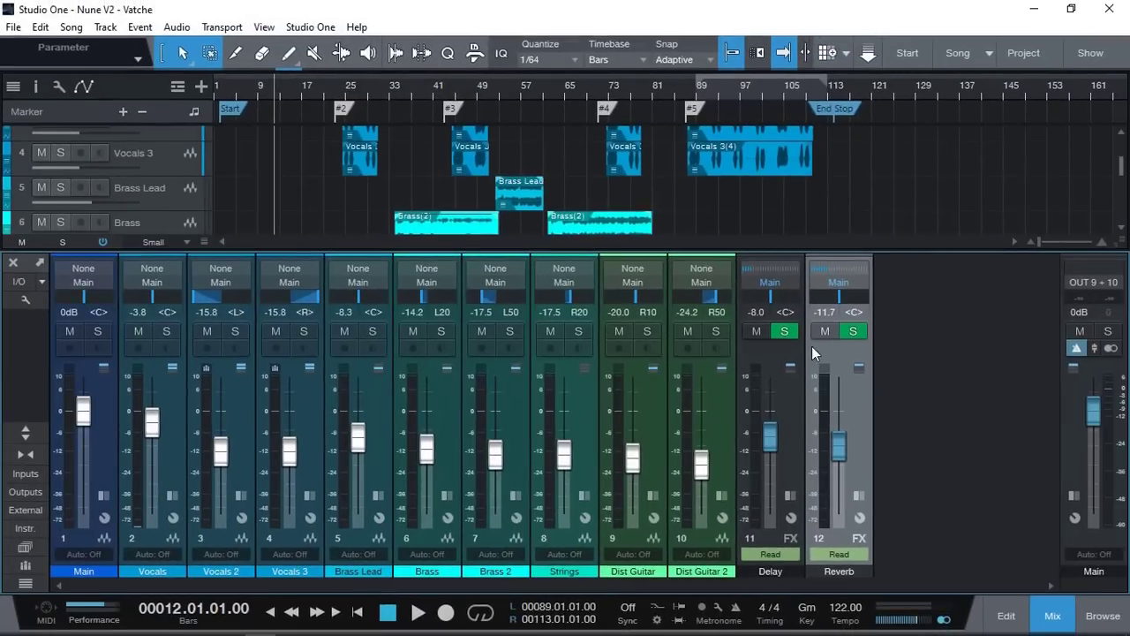
Step: Inspect channel 1's input choices and its output list (Main, Out 1–6, Delay, Reverb), then reopen Audio I/O setup
{"action": "left_click", "coordinate": [101, 269]}
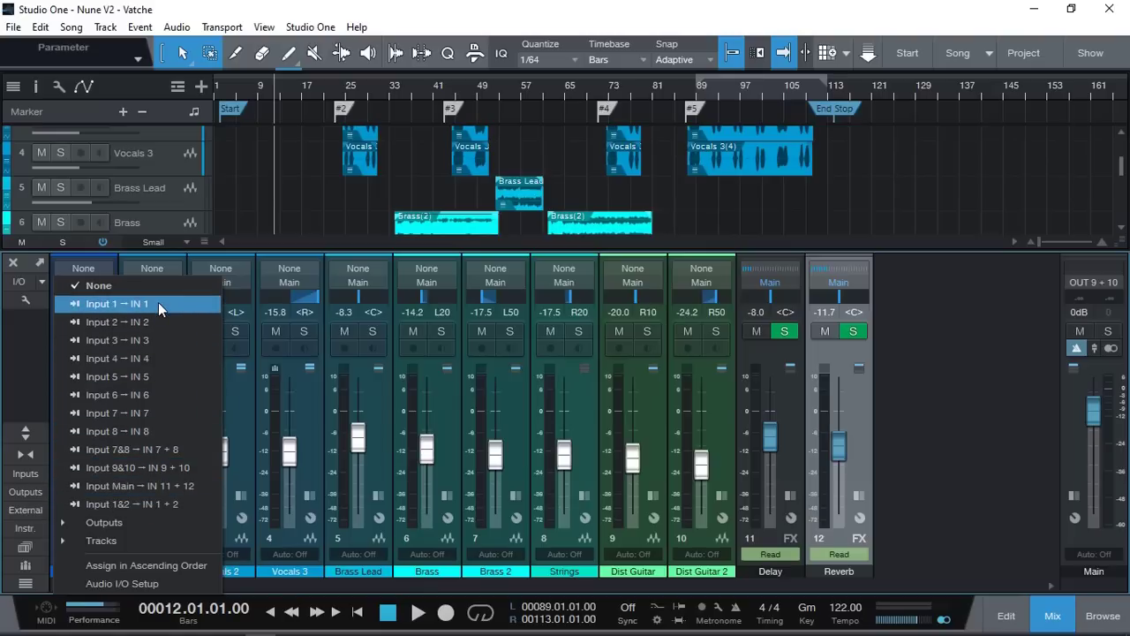
{"action": "left_click", "coordinate": [845, 375]}
{"action": "left_click", "coordinate": [95, 284]}
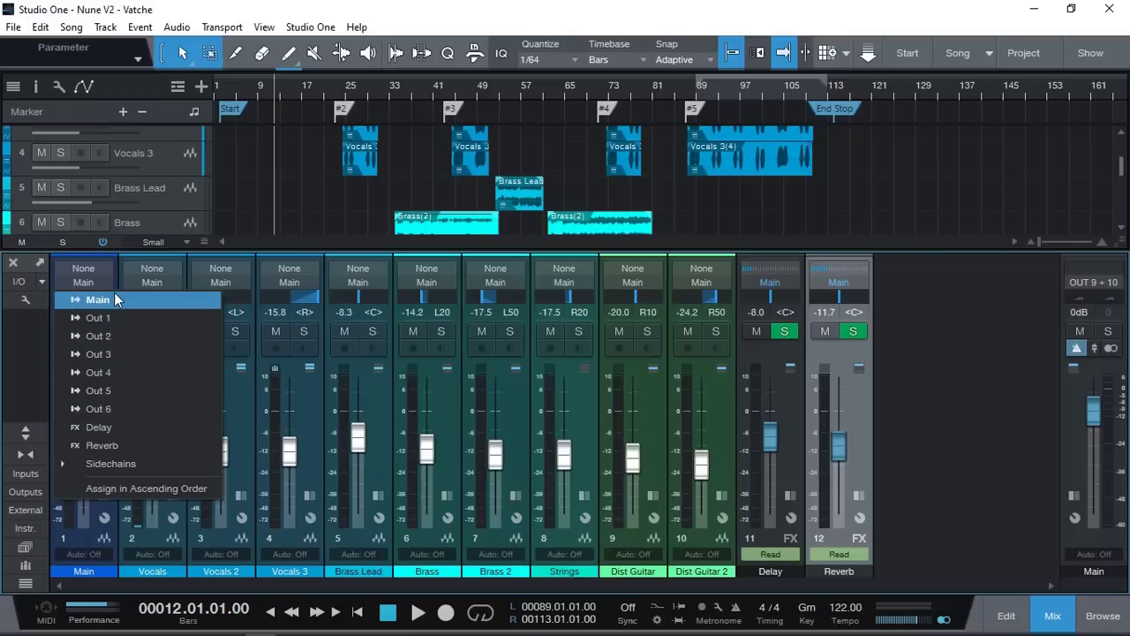
{"action": "left_click", "coordinate": [25, 299]}
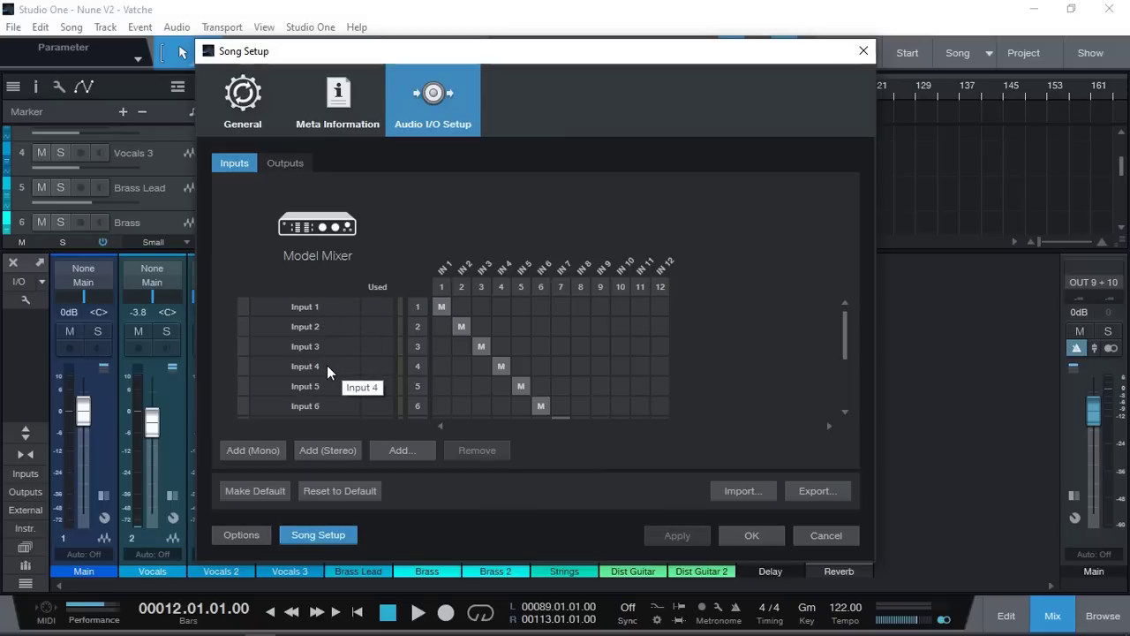
Step: Close Song Setup, then set the Main channel's input to Input 1 and Vocals' to Input 2
{"action": "left_click", "coordinate": [752, 535]}
{"action": "left_click", "coordinate": [100, 269]}
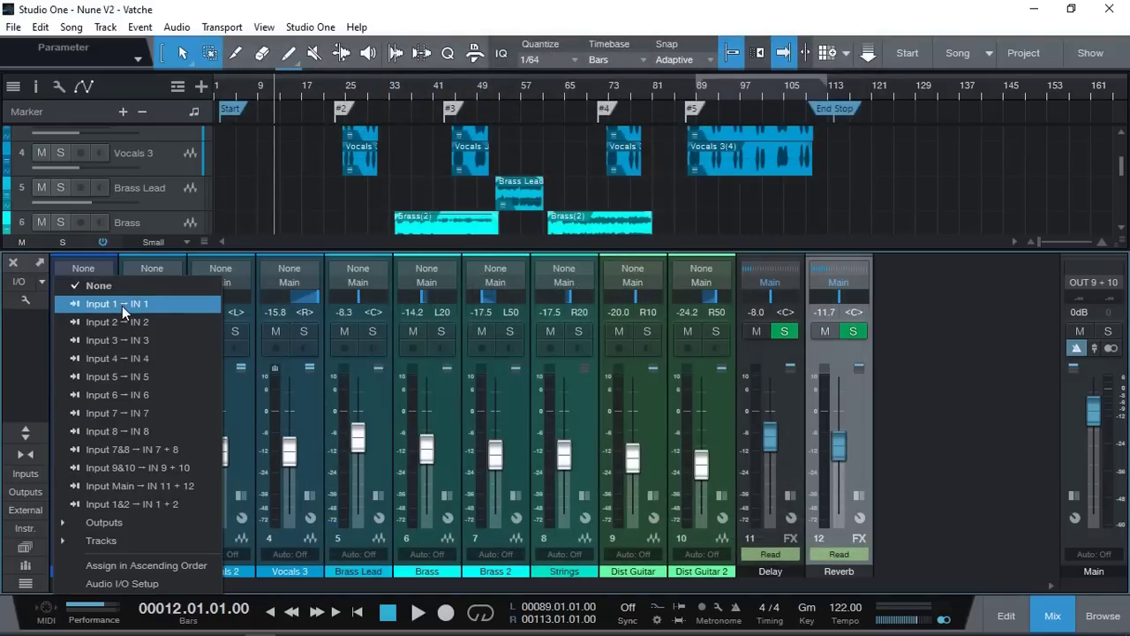
{"action": "left_click", "coordinate": [122, 306]}
{"action": "left_click", "coordinate": [167, 268]}
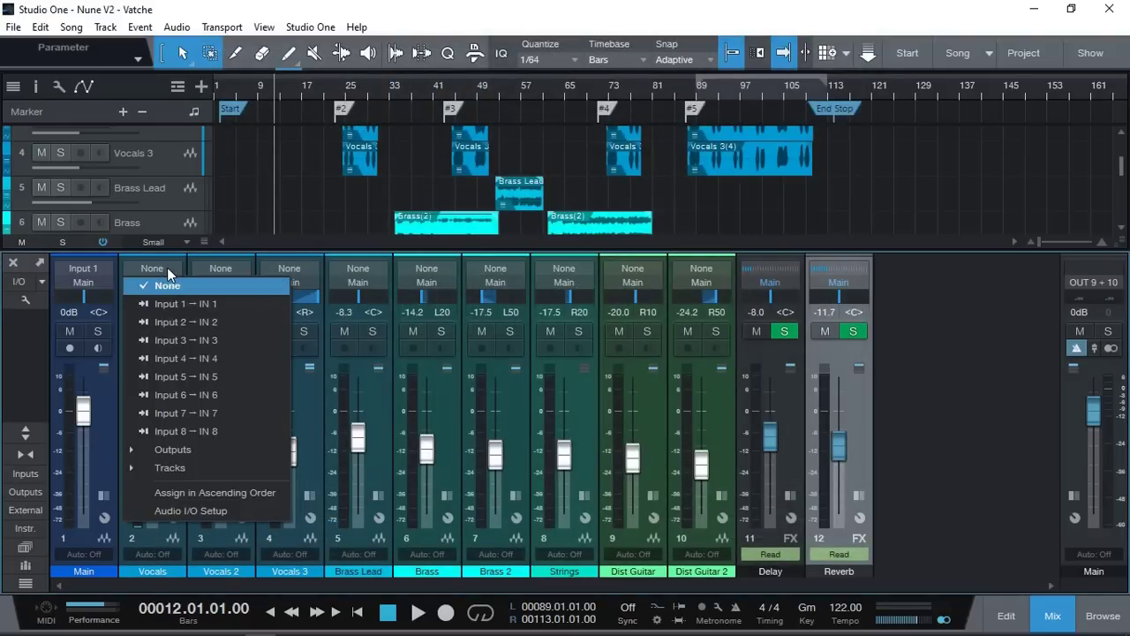
{"action": "left_click", "coordinate": [181, 322]}
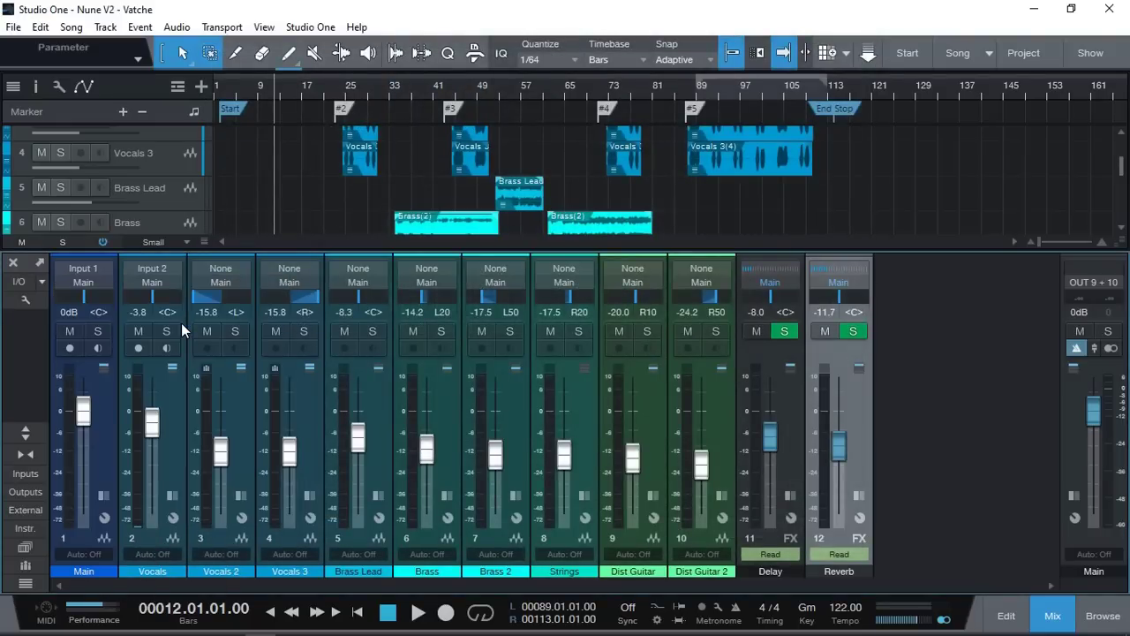